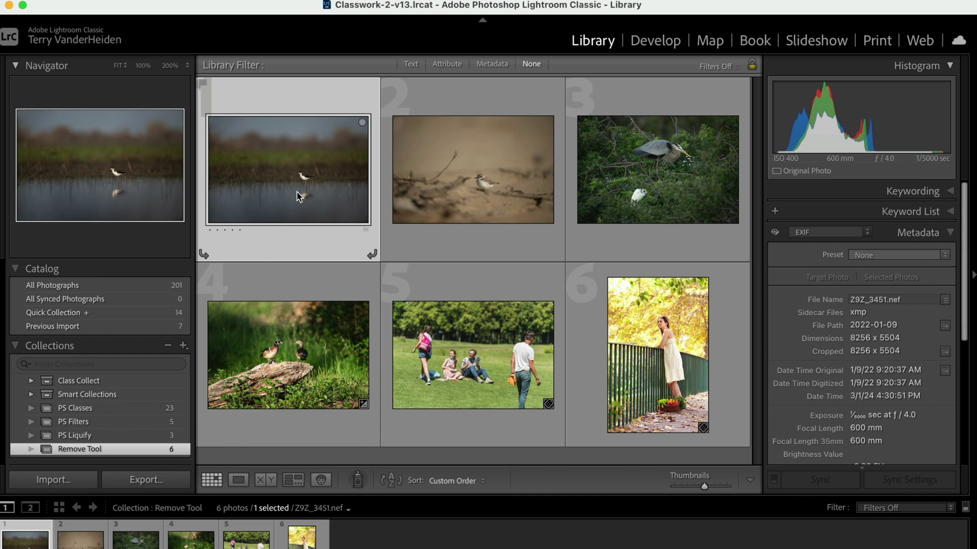
# Open the stilt photo Z9Z_3451.nef, inspect it at 200% zoom, and bring it into Develop
pyautogui.doubleClick(280, 184)
pyautogui.click(406, 294)
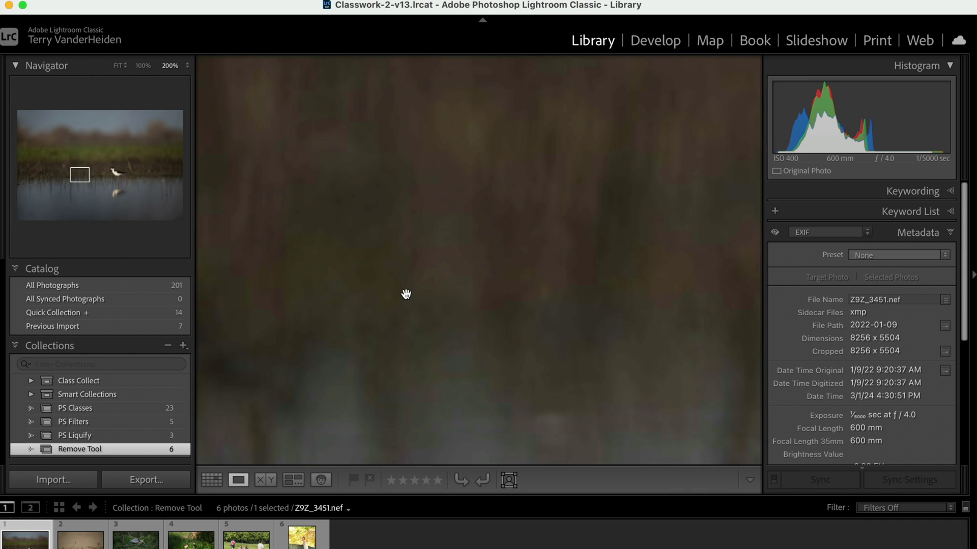
pyautogui.click(617, 287)
pyautogui.click(586, 294)
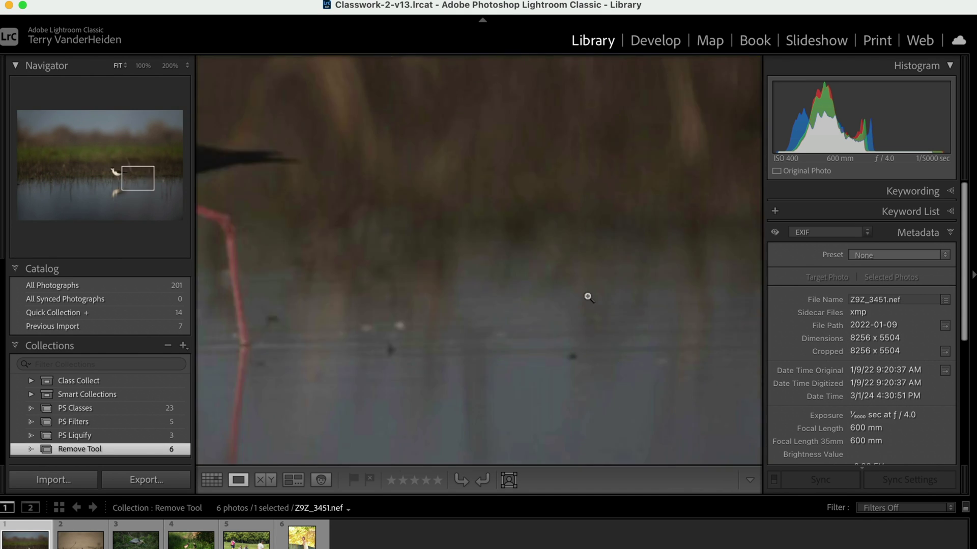
pyautogui.click(536, 308)
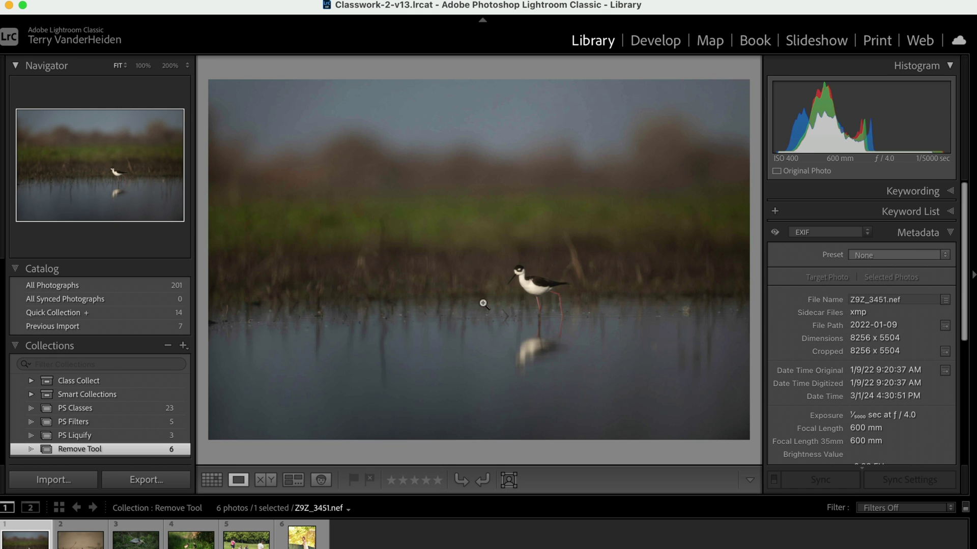
pyautogui.click(372, 314)
pyautogui.moveTo(371, 314); pyautogui.dragTo(253, 277)
pyautogui.click(254, 280)
pyautogui.click(657, 41)
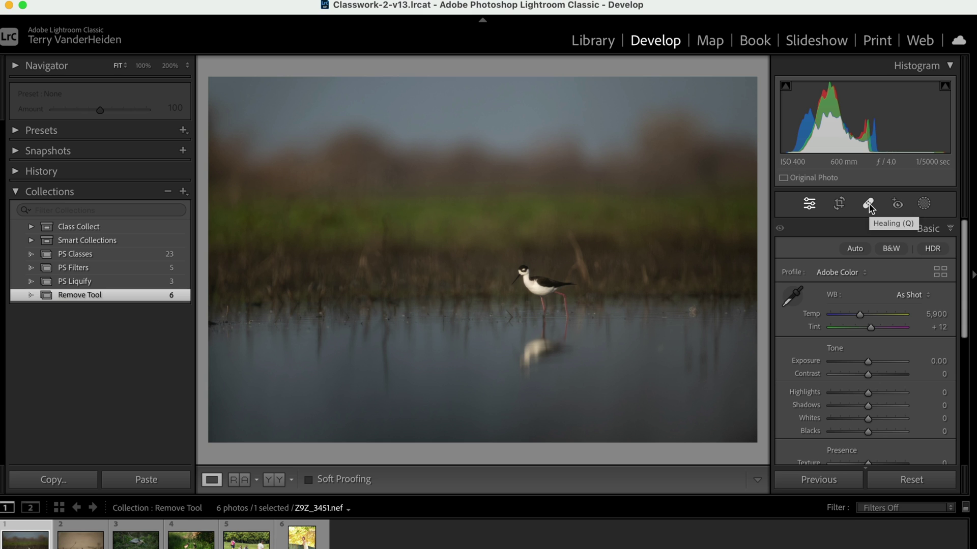
# Switch the healing tool to Remove mode and set its brush Size to 80
pyautogui.click(867, 204)
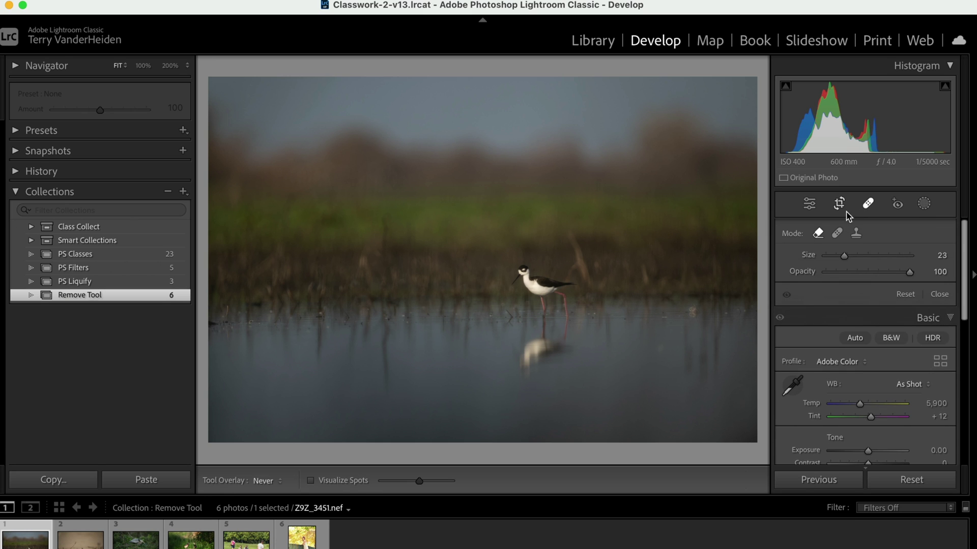
pyautogui.click(838, 234)
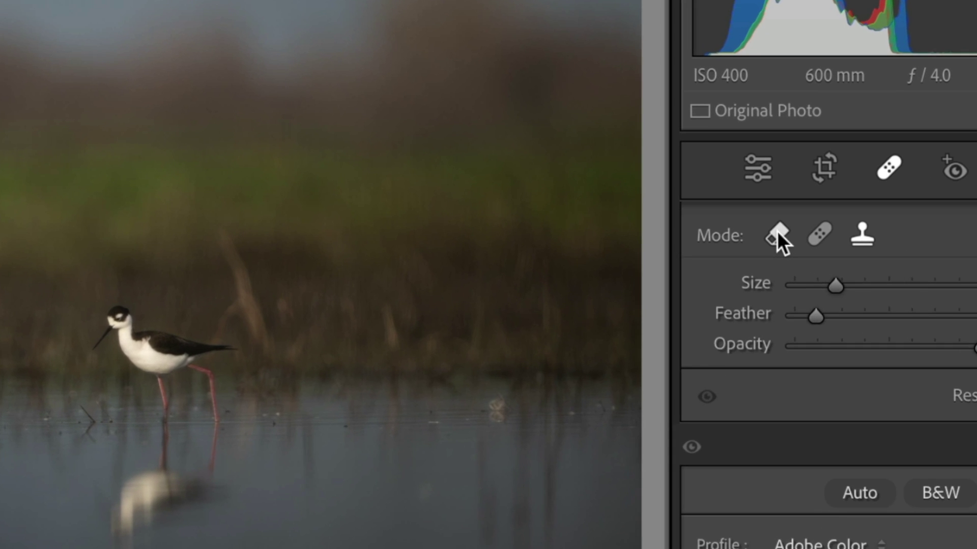
pyautogui.click(776, 232)
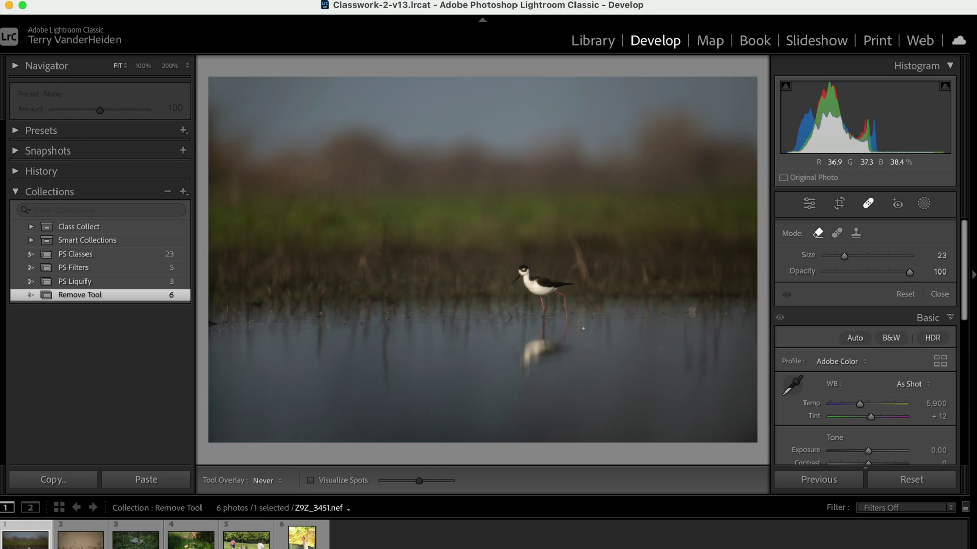
pyautogui.scroll(5, 583, 329)
pyautogui.scroll(1, 583, 328)
pyautogui.press('[')
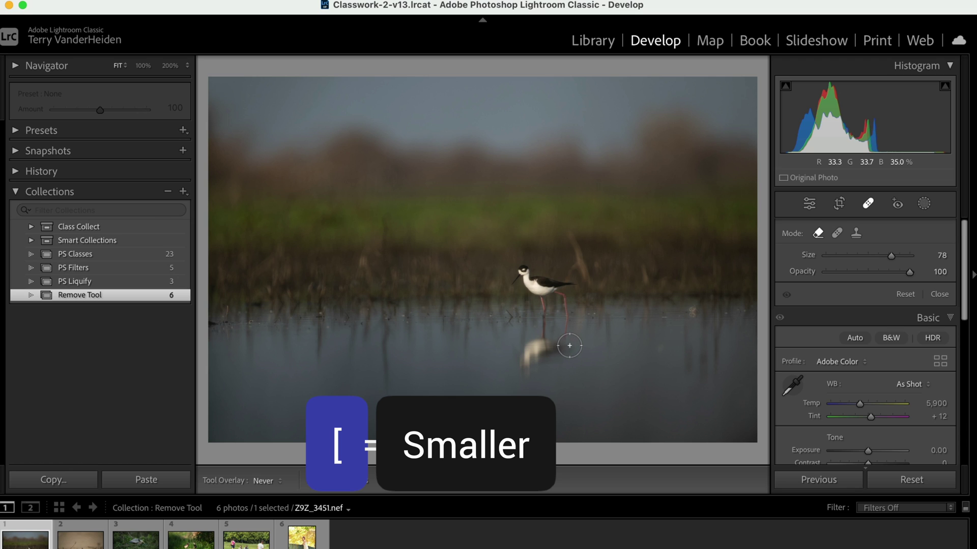
pyautogui.press(']')
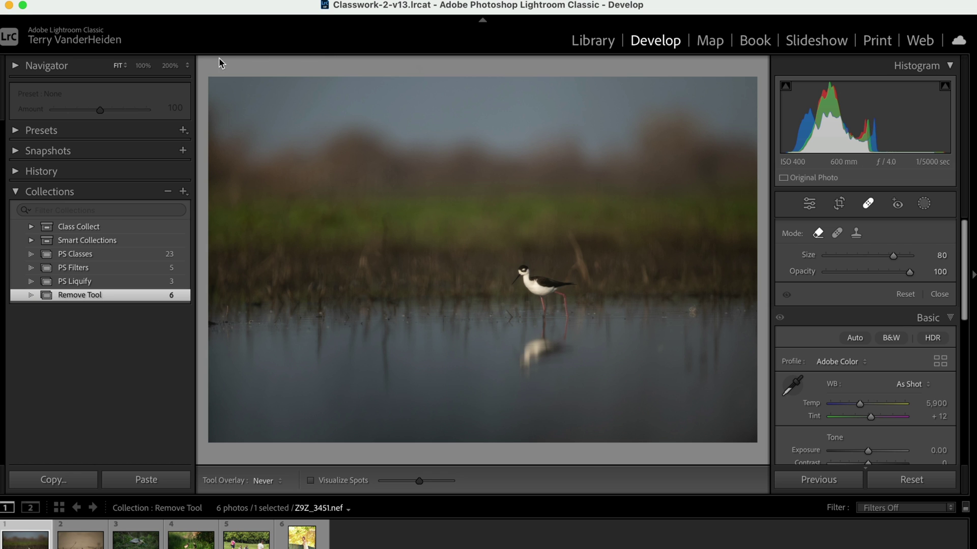
# At 100% zoom, shrink the brush to about 43 and erase the dark specks near the stilt
pyautogui.click(143, 65)
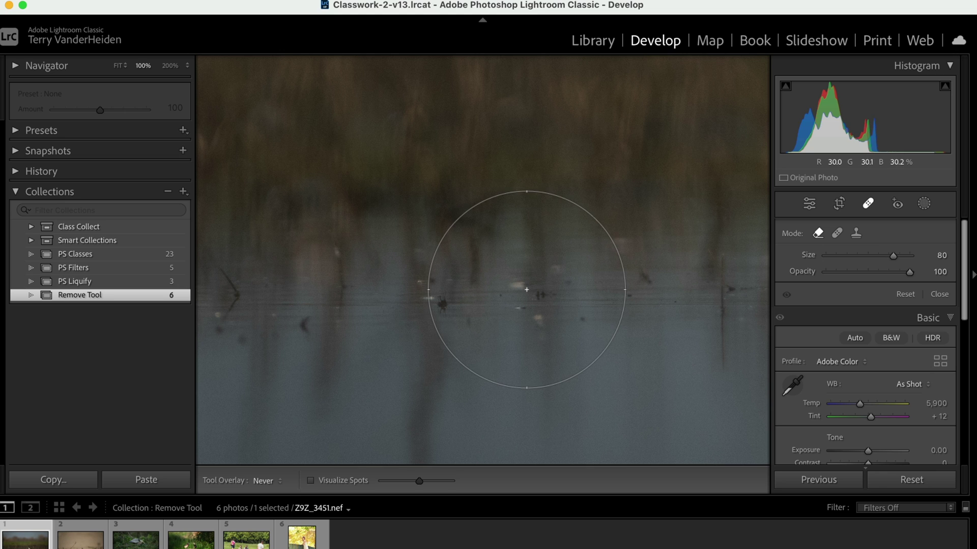
pyautogui.scroll(-2, 539, 326)
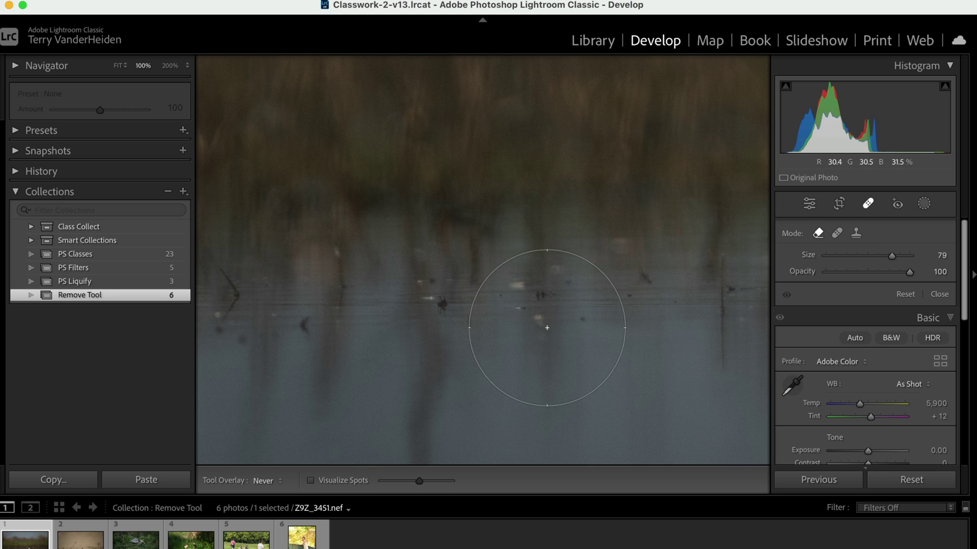
pyautogui.scroll(-2, 532, 335)
pyautogui.scroll(-10, 547, 331)
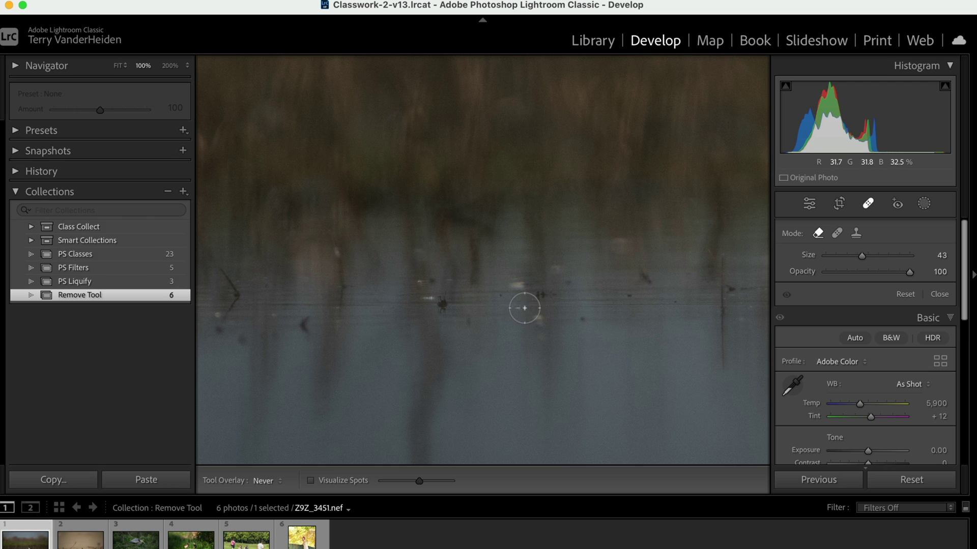
pyautogui.click(537, 319)
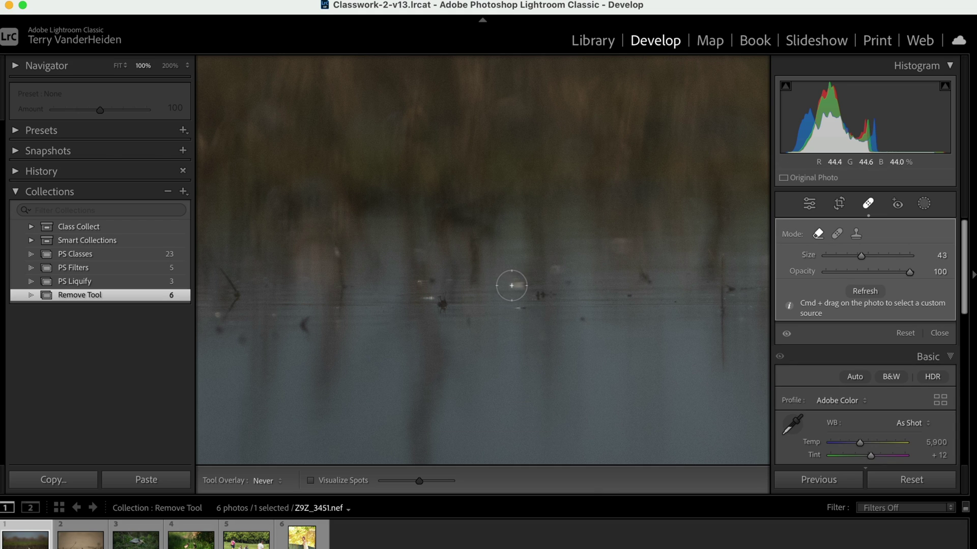
pyautogui.click(513, 286)
pyautogui.click(558, 267)
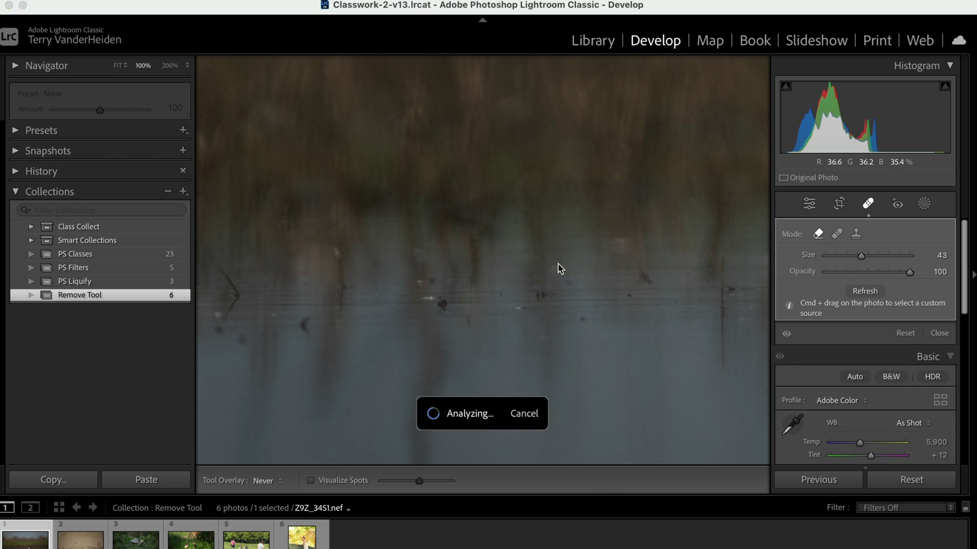
pyautogui.click(431, 303)
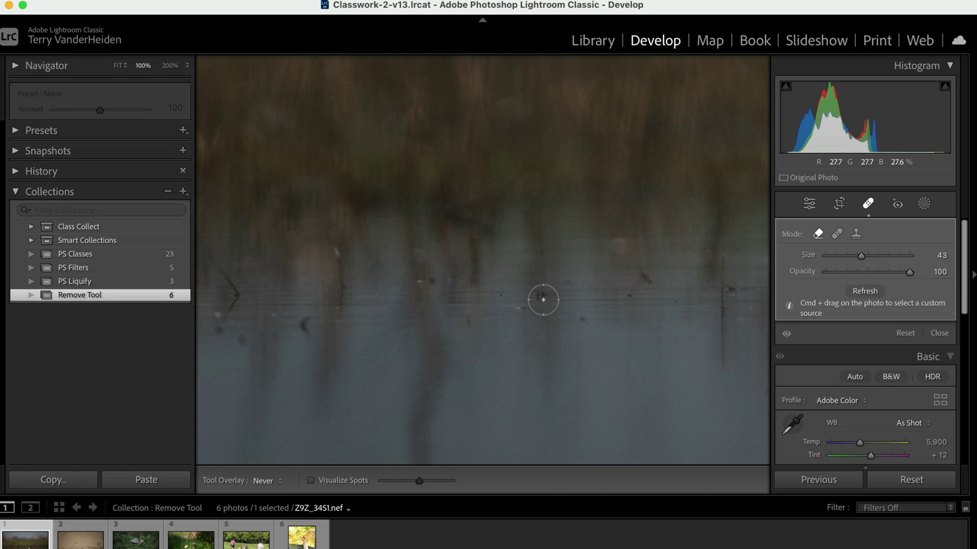
pyautogui.moveTo(543, 300); pyautogui.dragTo(514, 312)
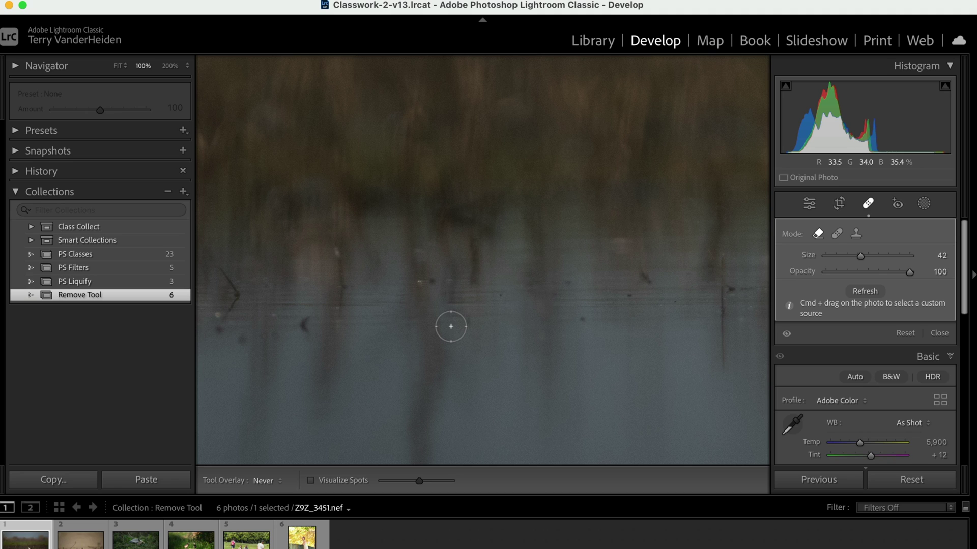
# Erase the distant small bird and remaining water spots, then fit the whole photo
pyautogui.moveTo(451, 327); pyautogui.dragTo(646, 323)
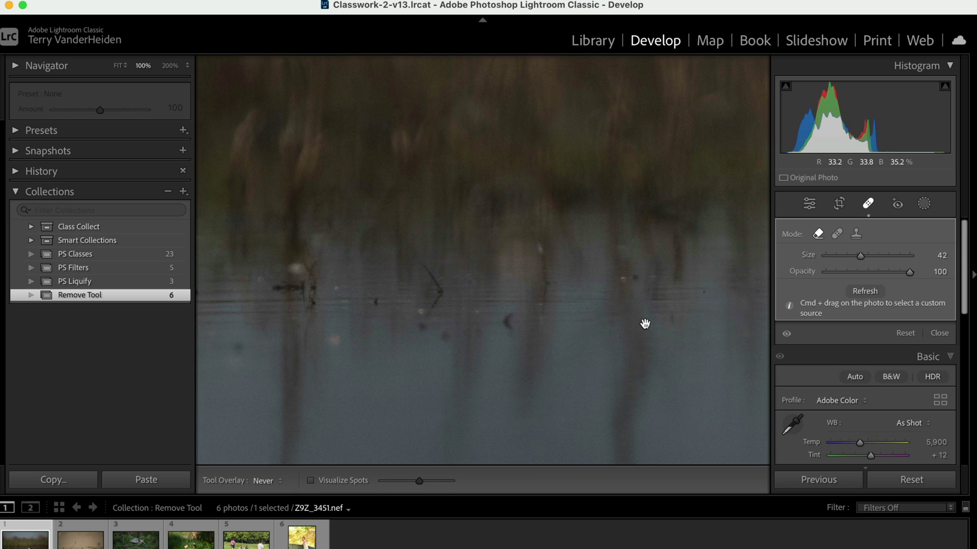
pyautogui.moveTo(328, 265); pyautogui.dragTo(297, 270)
pyautogui.moveTo(353, 321); pyautogui.dragTo(325, 339)
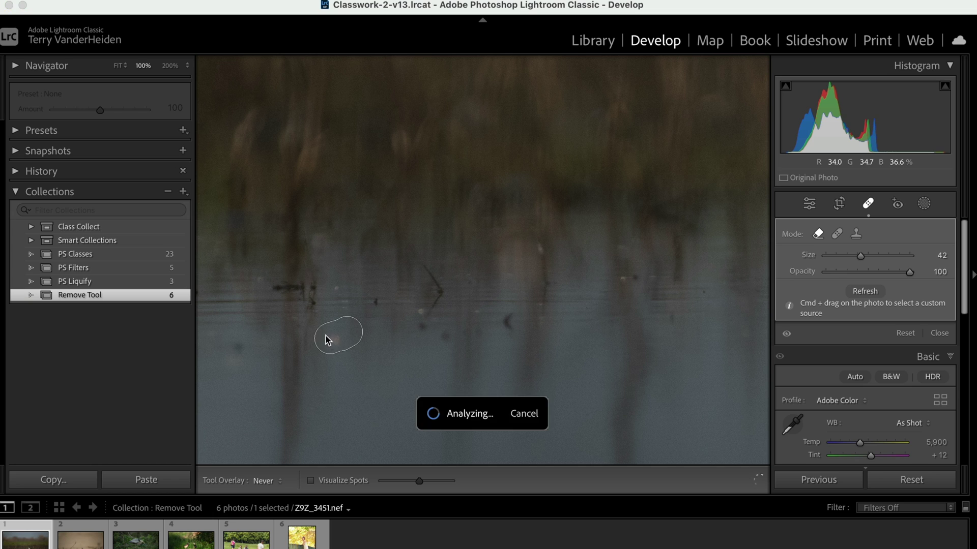
pyautogui.click(340, 292)
pyautogui.click(375, 305)
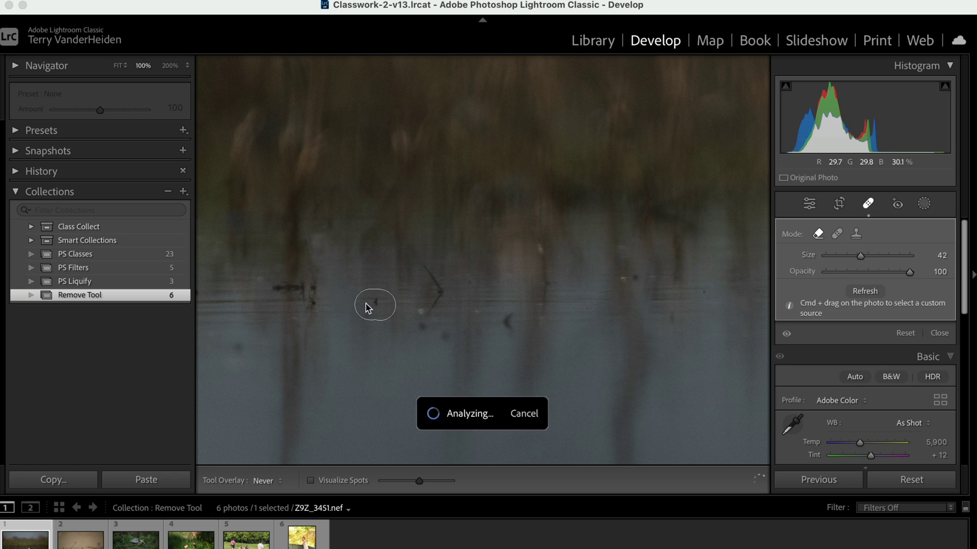
pyautogui.moveTo(516, 318); pyautogui.dragTo(492, 326)
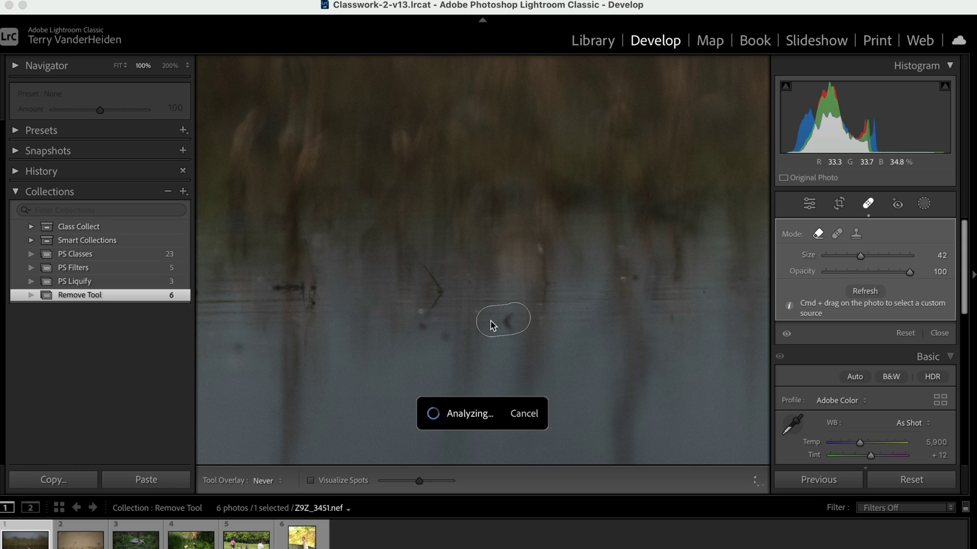
pyautogui.moveTo(266, 353); pyautogui.dragTo(236, 355)
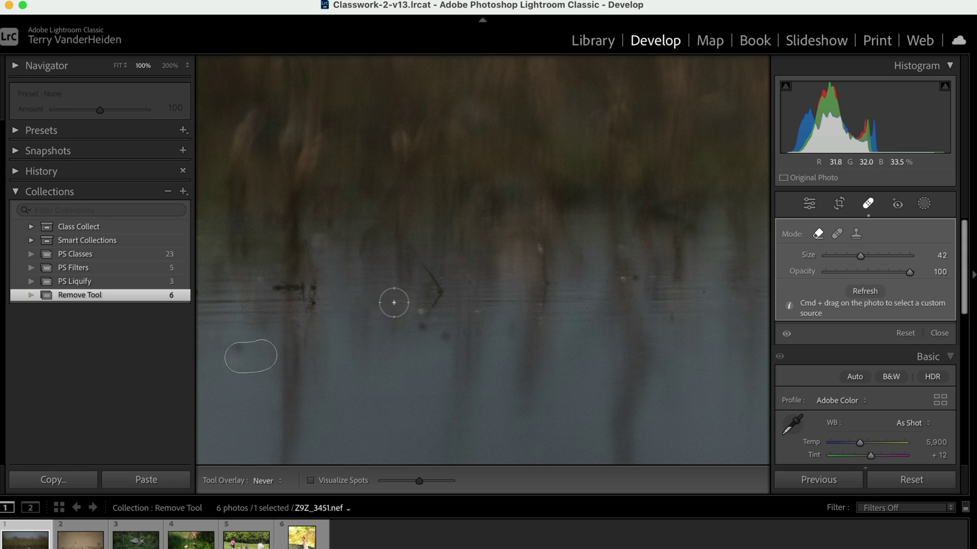
pyautogui.press('z')
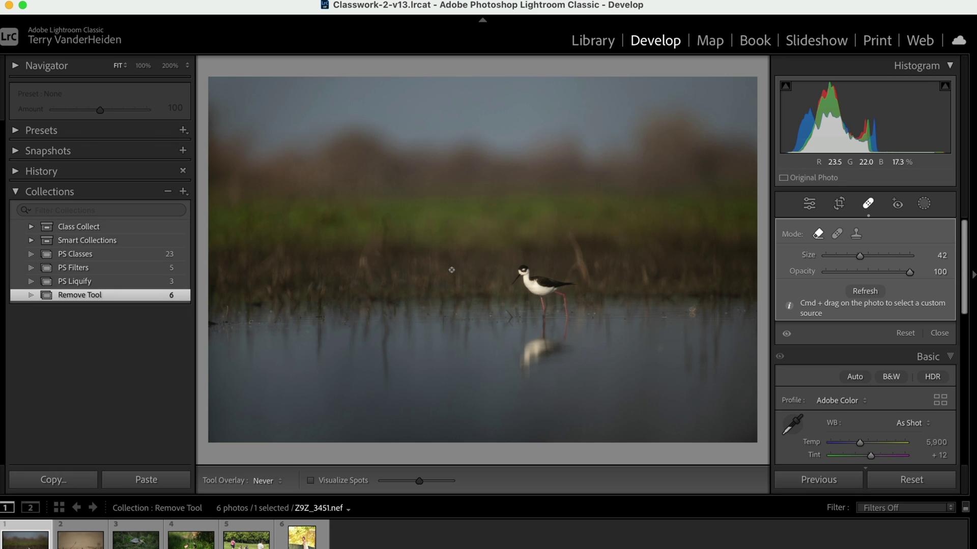
# Open the plover photo Z9Z_6039.nef and erase the twig above the bird and the top-left mark
pyautogui.click(80, 535)
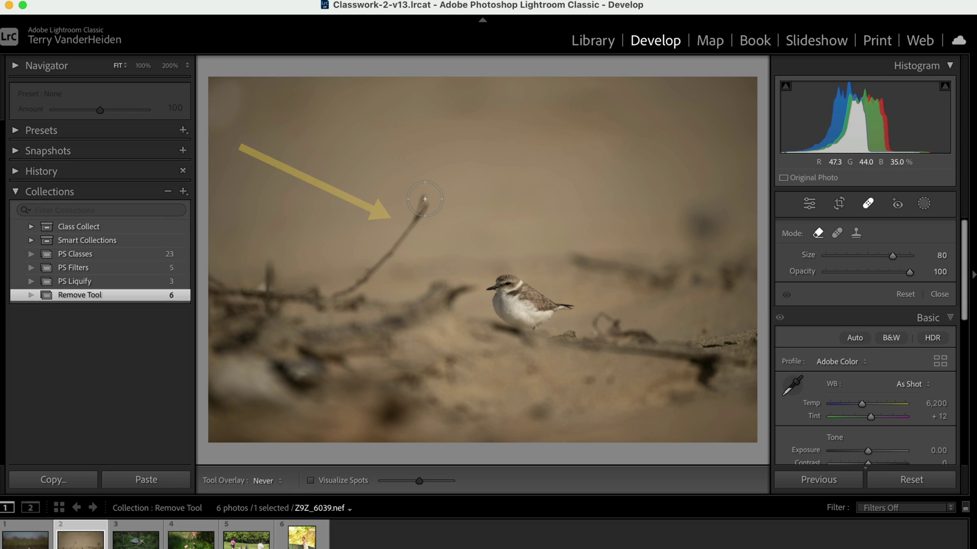
pyautogui.moveTo(422, 203); pyautogui.dragTo(342, 285)
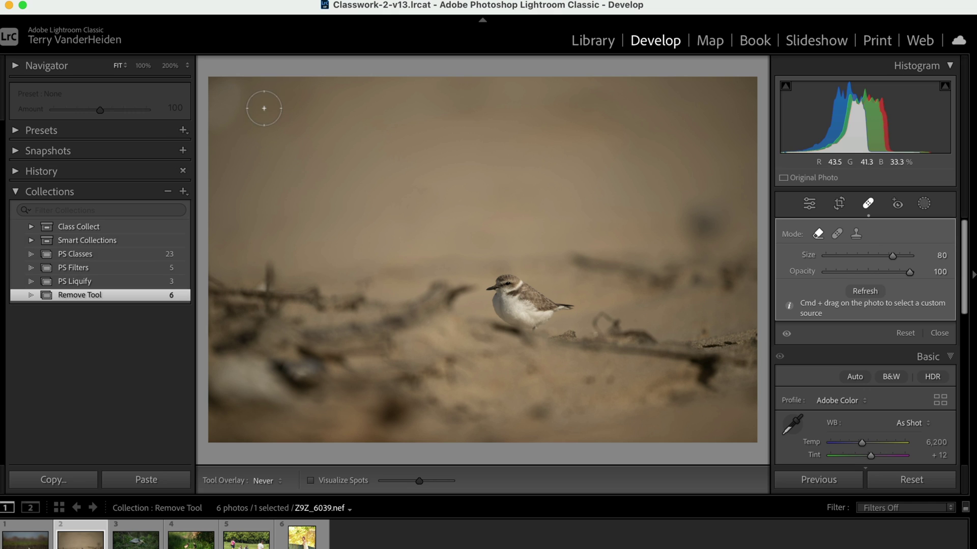
pyautogui.moveTo(260, 87)
pyautogui.mouseDown()
pyautogui.moveTo(235, 119)
pyautogui.moveTo(215, 105)
pyautogui.mouseUp()
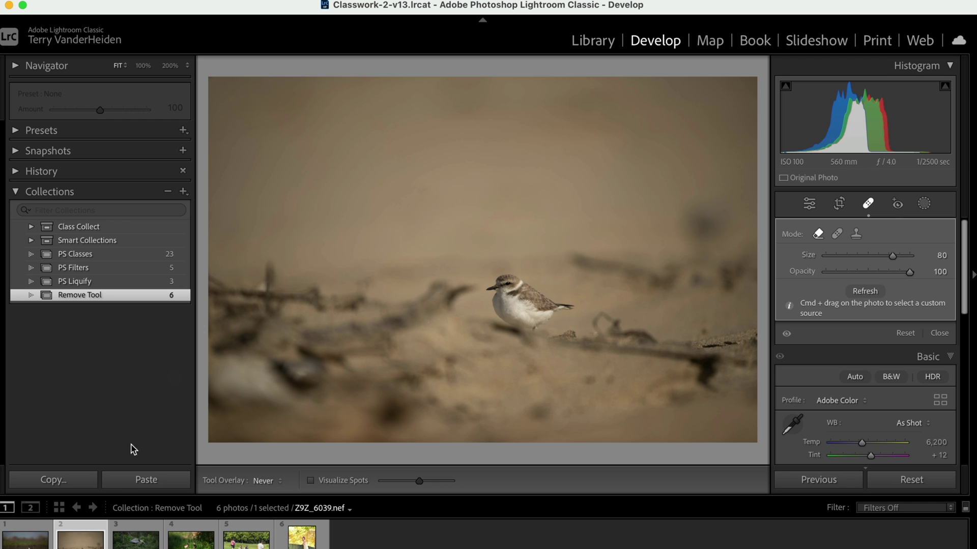
# Open the heron photo Z9Z_2968.nef, zoom to 66%, and paint out the white egret
pyautogui.click(135, 540)
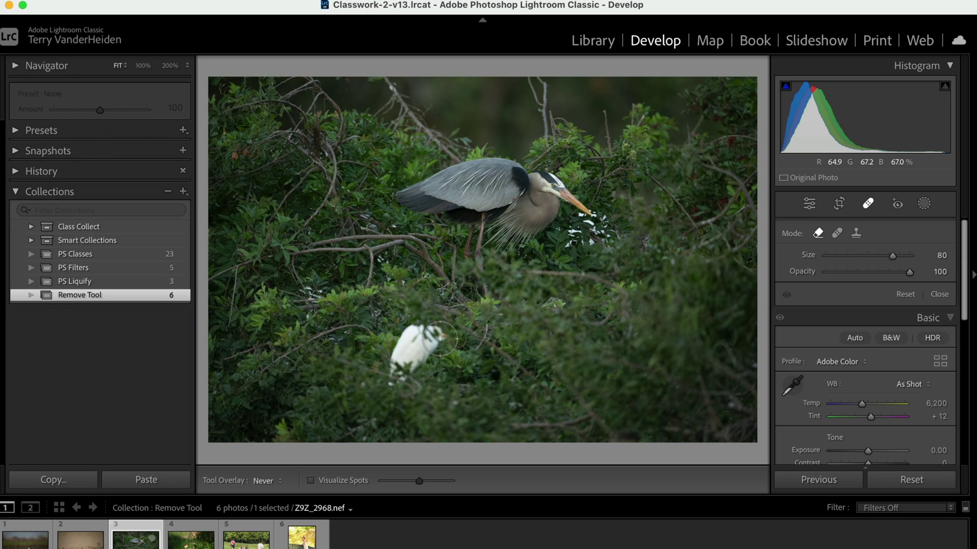
pyautogui.click(142, 68)
pyautogui.moveTo(509, 279)
pyautogui.mouseDown()
pyautogui.moveTo(284, 138)
pyautogui.moveTo(266, 141)
pyautogui.mouseUp()
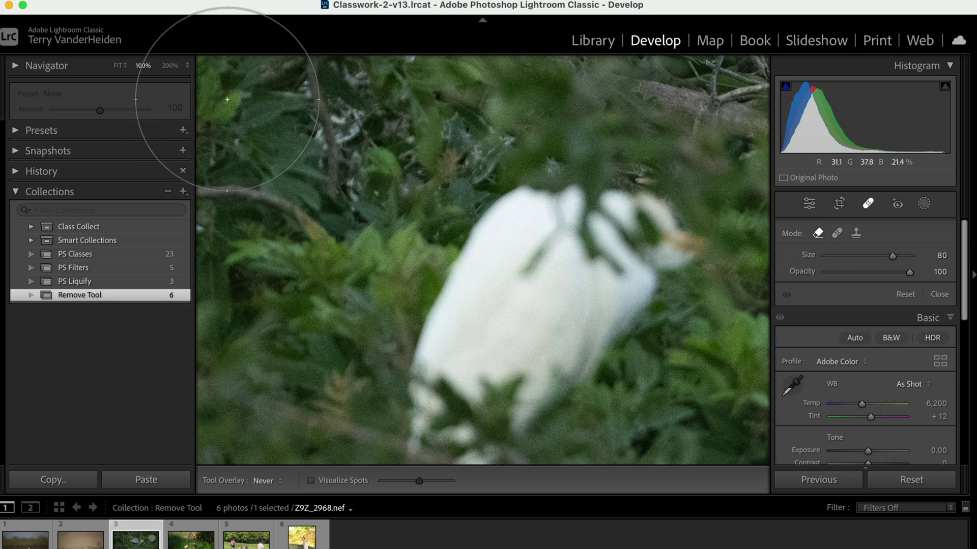
pyautogui.click(186, 69)
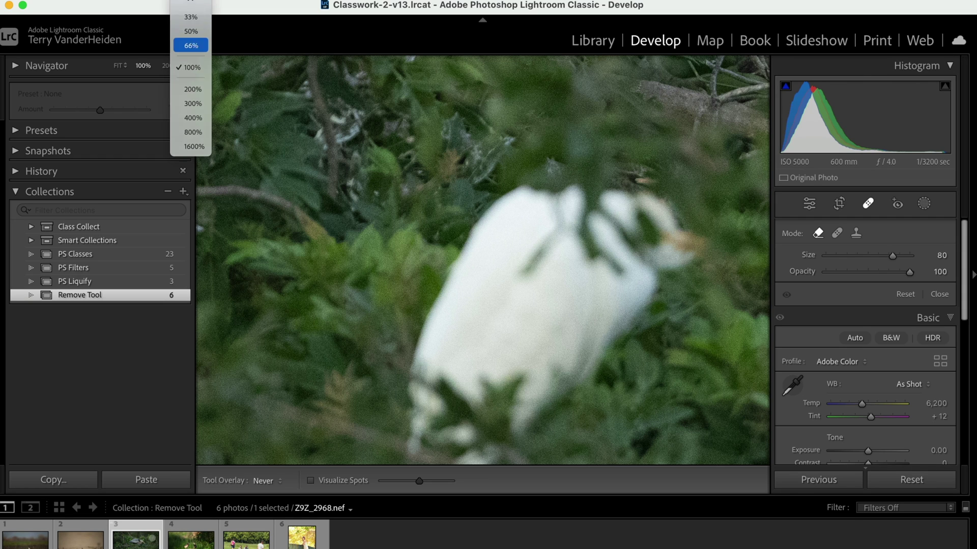
pyautogui.click(189, 47)
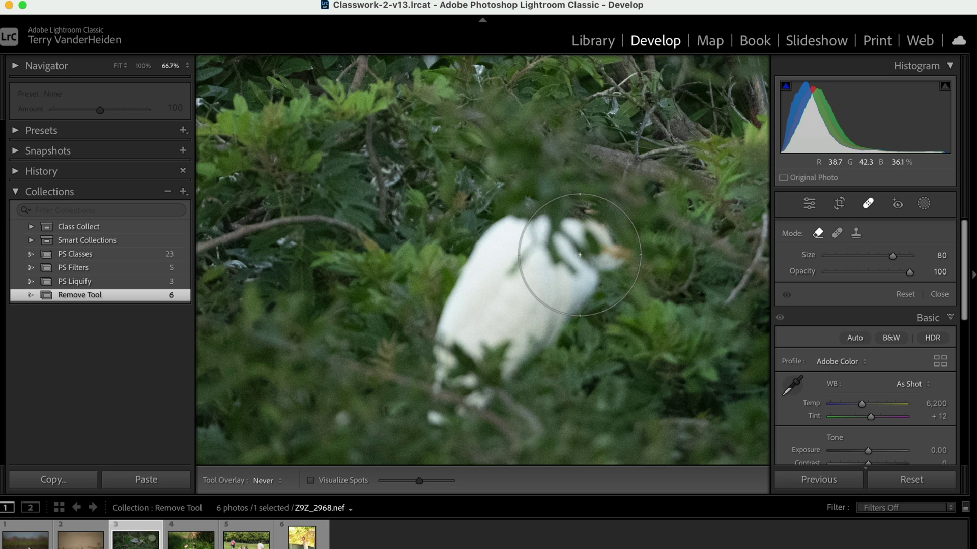
pyautogui.moveTo(580, 254)
pyautogui.mouseDown()
pyautogui.moveTo(525, 254)
pyautogui.moveTo(510, 271)
pyautogui.moveTo(473, 322)
pyautogui.moveTo(455, 386)
pyautogui.moveTo(522, 312)
pyautogui.mouseUp()
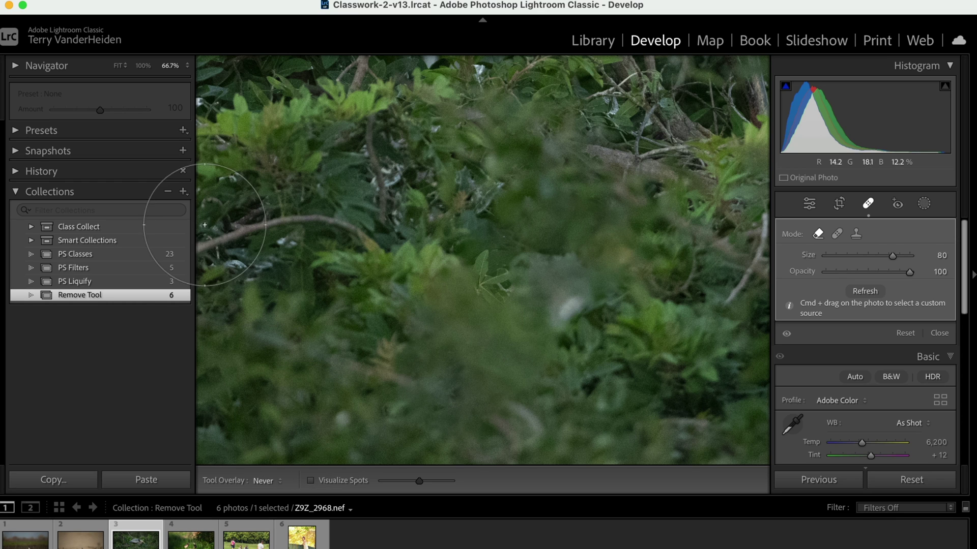
pyautogui.click(120, 66)
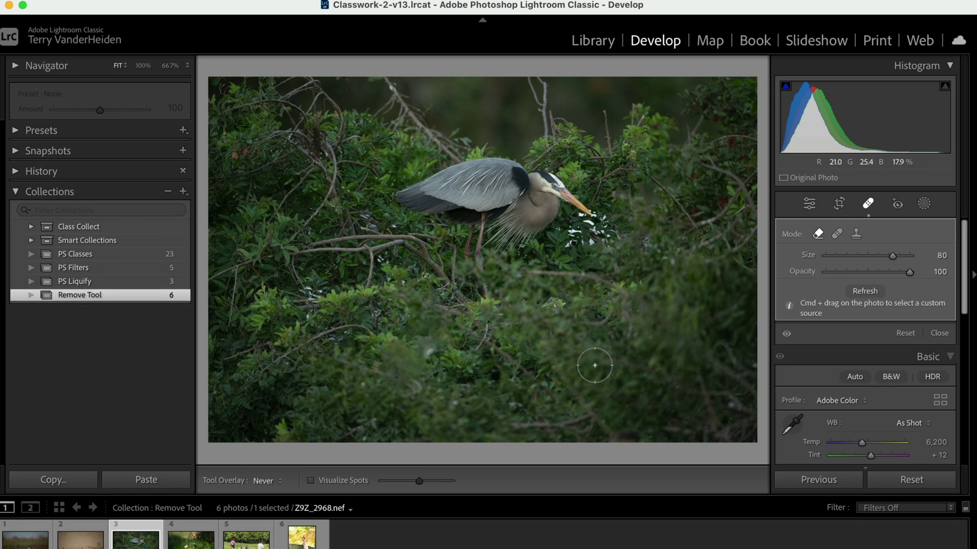
# Compare Before/After, remove the egret's remaining pale trace, and check the foliage at 100%
pyautogui.press('\\')
pyautogui.press('\\')
pyautogui.press('\\')
pyautogui.press('\\')
pyautogui.press('\\')
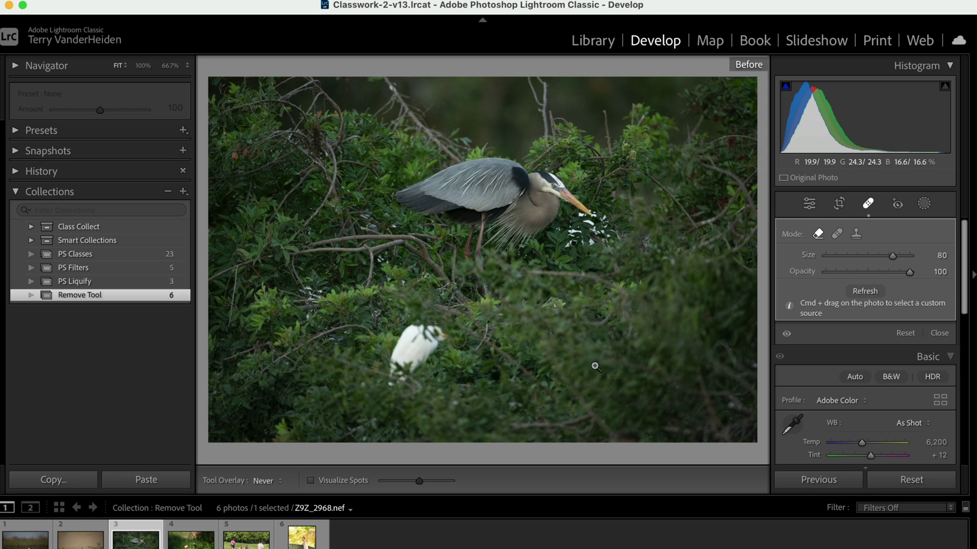
pyautogui.press('\\')
pyautogui.press('\\')
pyautogui.press('\\')
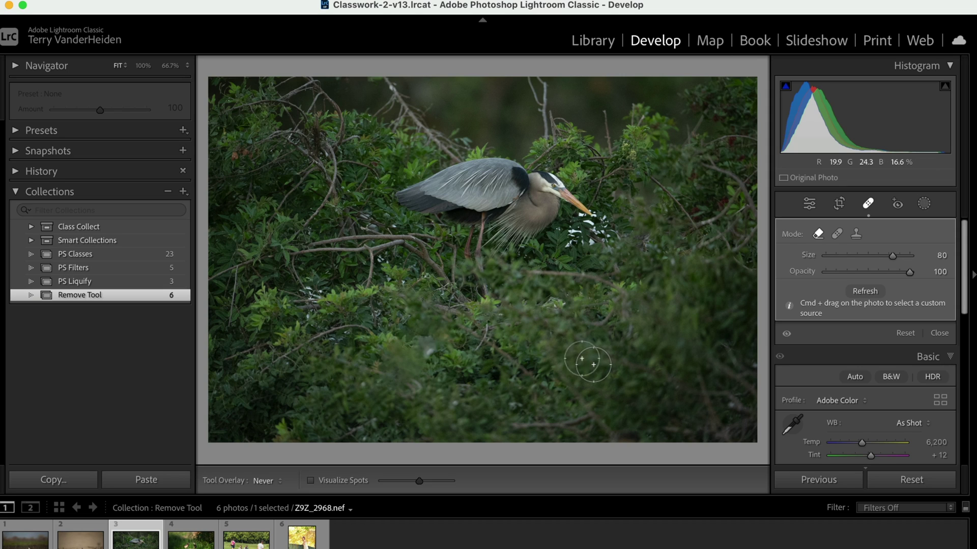
pyautogui.click(430, 355)
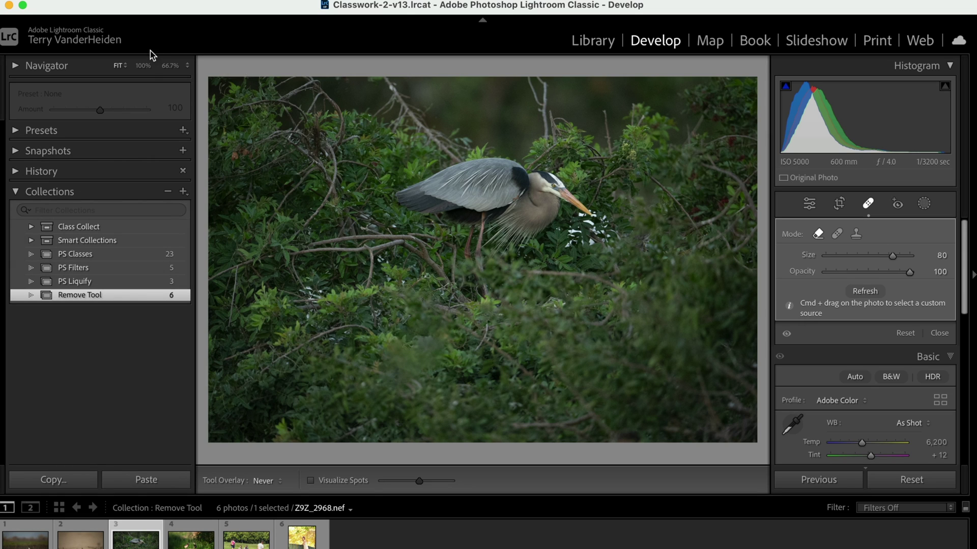
pyautogui.click(144, 66)
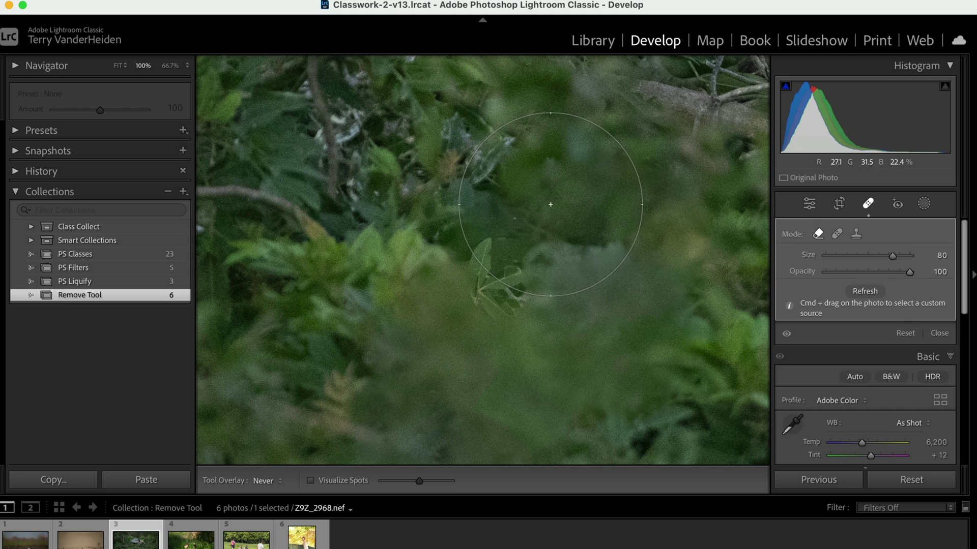
pyautogui.moveTo(550, 205); pyautogui.dragTo(423, 446)
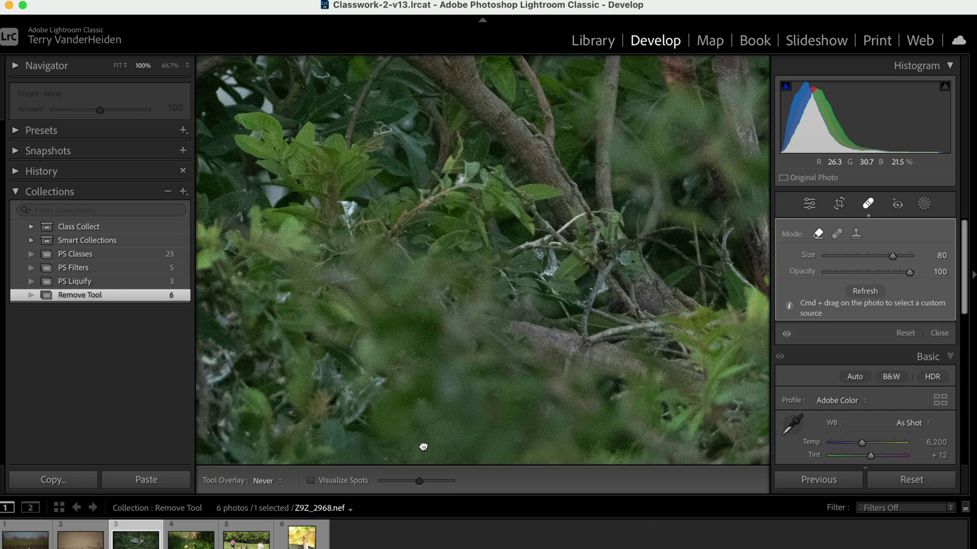
# Reset the heron photo's edits and open it in Adobe Photoshop 2024
pyautogui.click(119, 68)
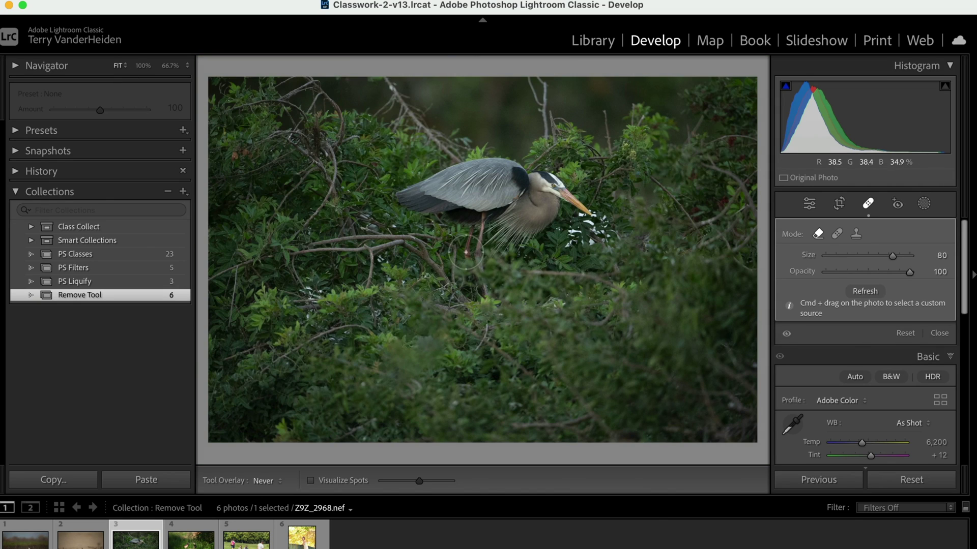
pyautogui.click(911, 478)
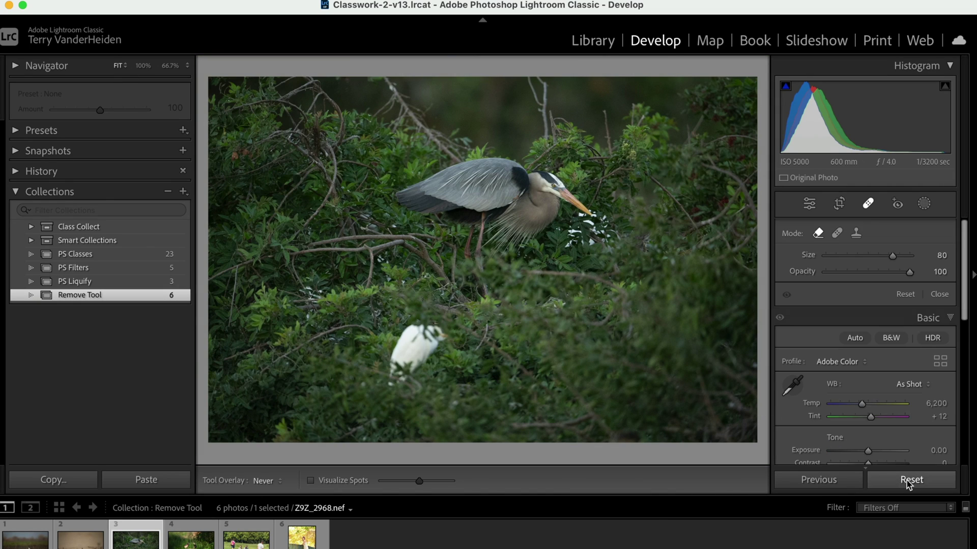
pyautogui.rightClick(446, 239)
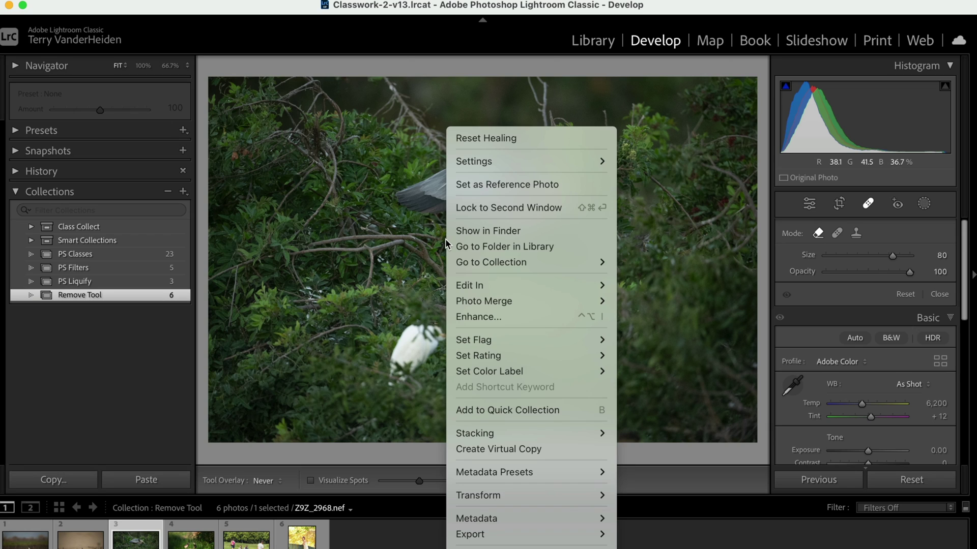
pyautogui.moveTo(463, 290)
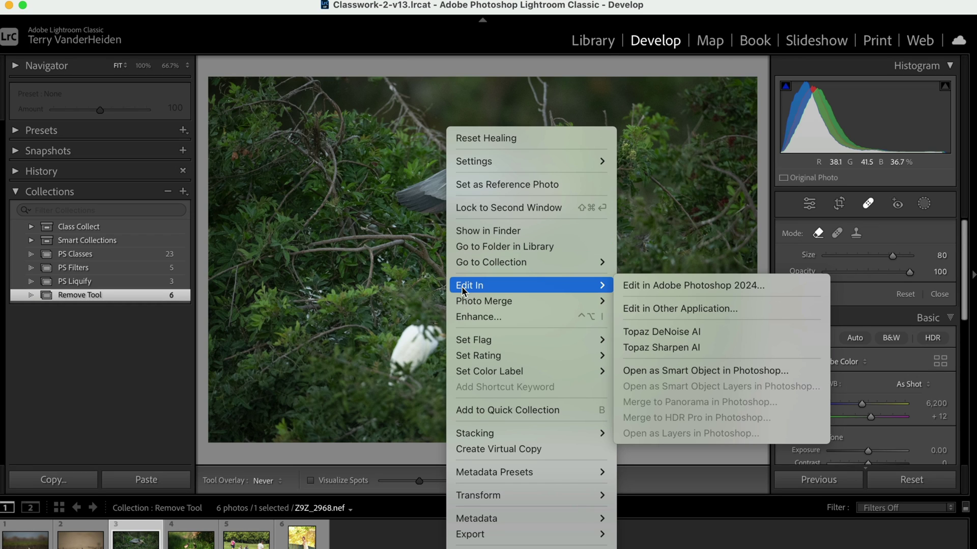
pyautogui.click(636, 285)
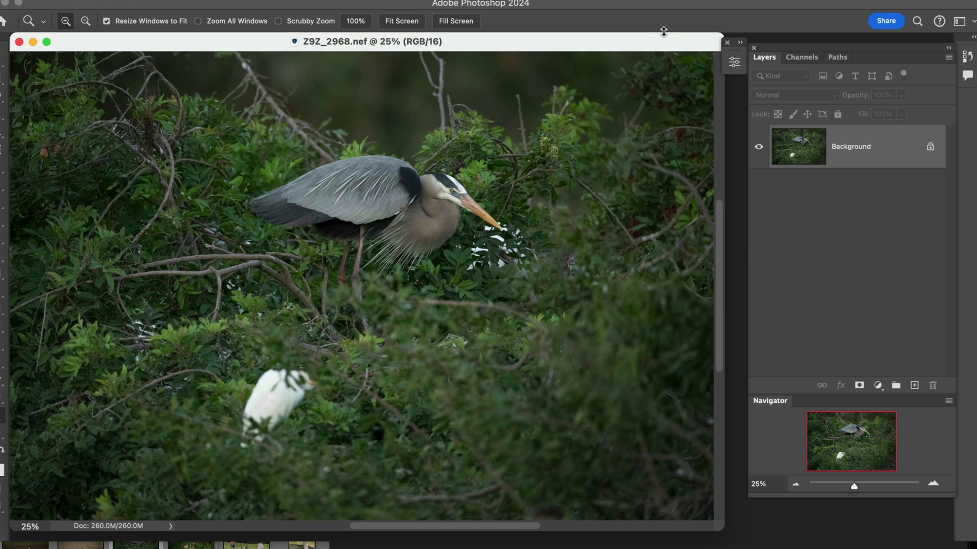
# Enlarge the photo window and pan the view to centre the egret
pyautogui.moveTo(664, 31); pyautogui.dragTo(656, 61)
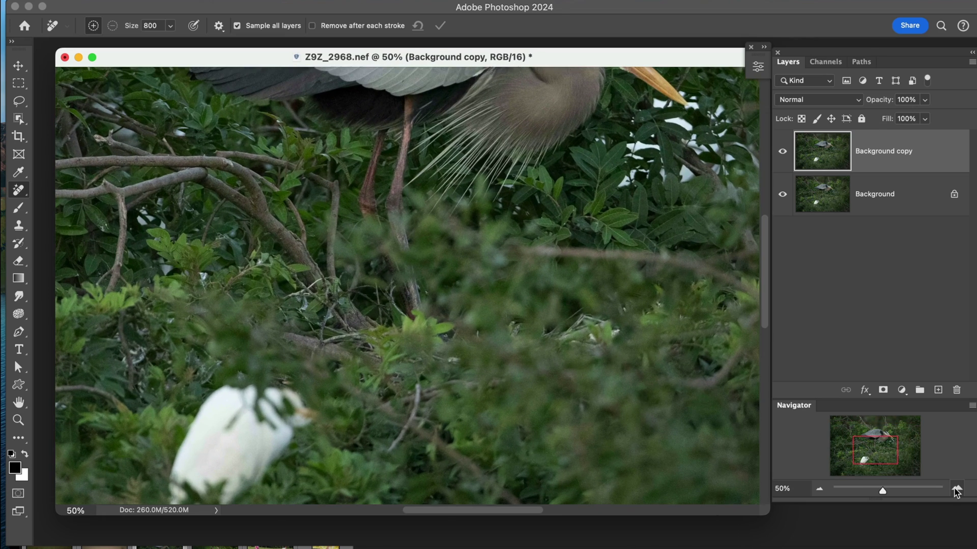
pyautogui.moveTo(509, 413); pyautogui.dragTo(557, 265)
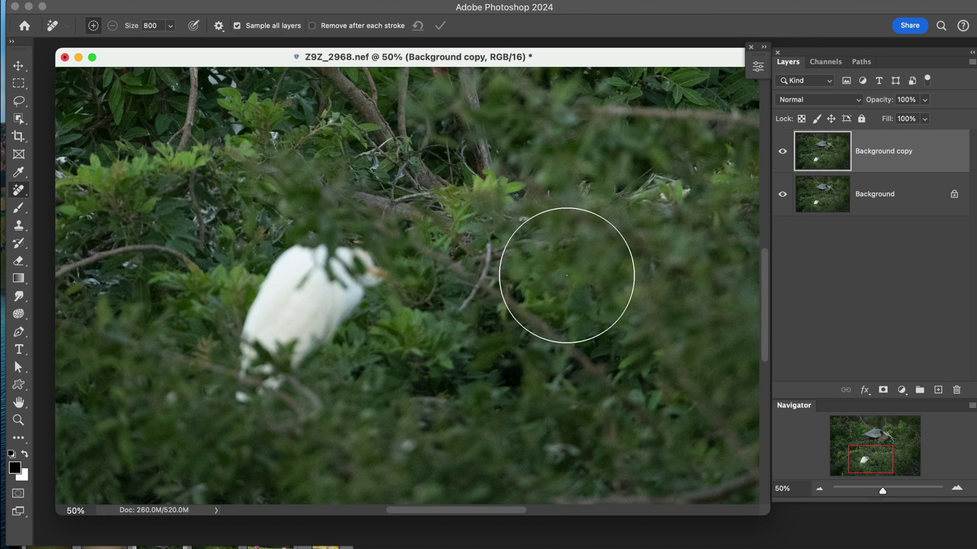
pyautogui.moveTo(514, 318); pyautogui.dragTo(584, 327)
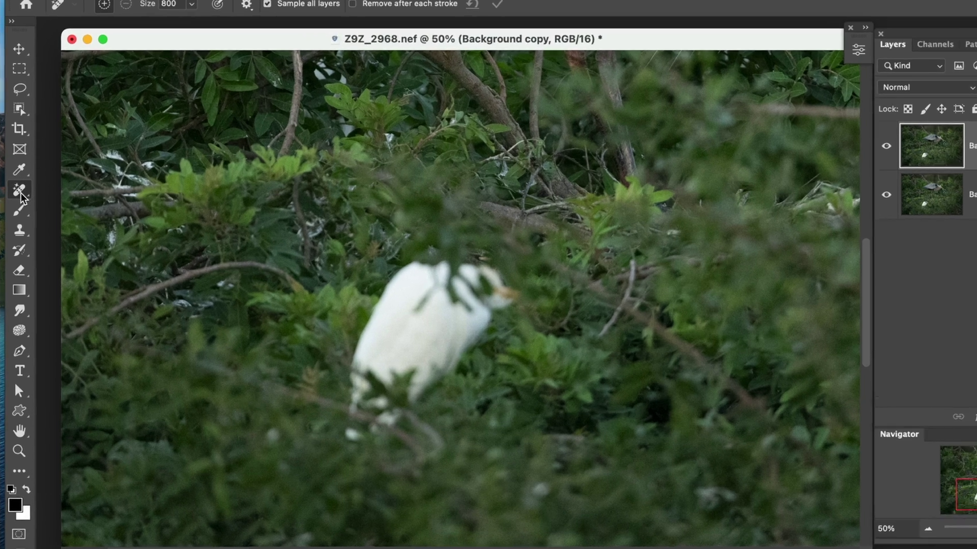
# Switch to Photoshop's Remove Tool and set its brush Size to 600
pyautogui.rightClick(21, 195)
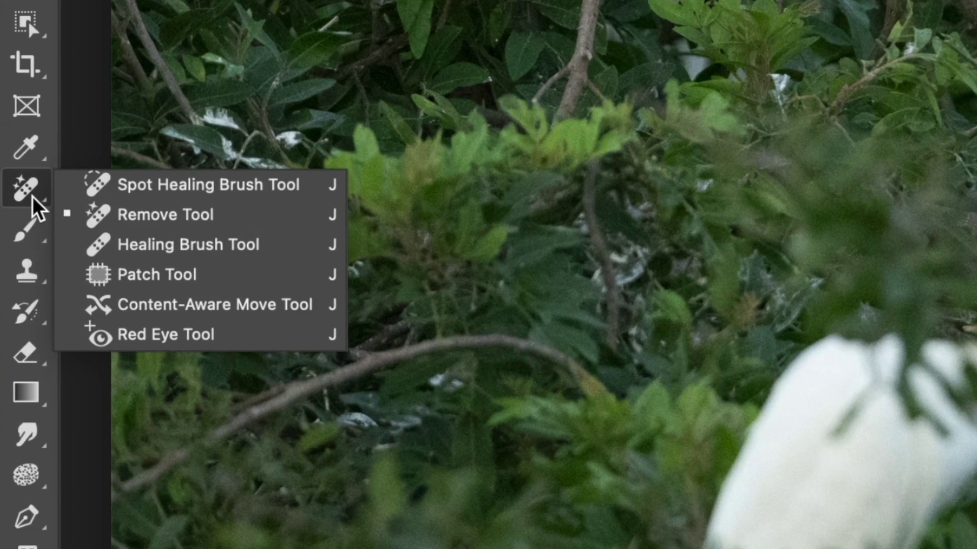
pyautogui.click(125, 185)
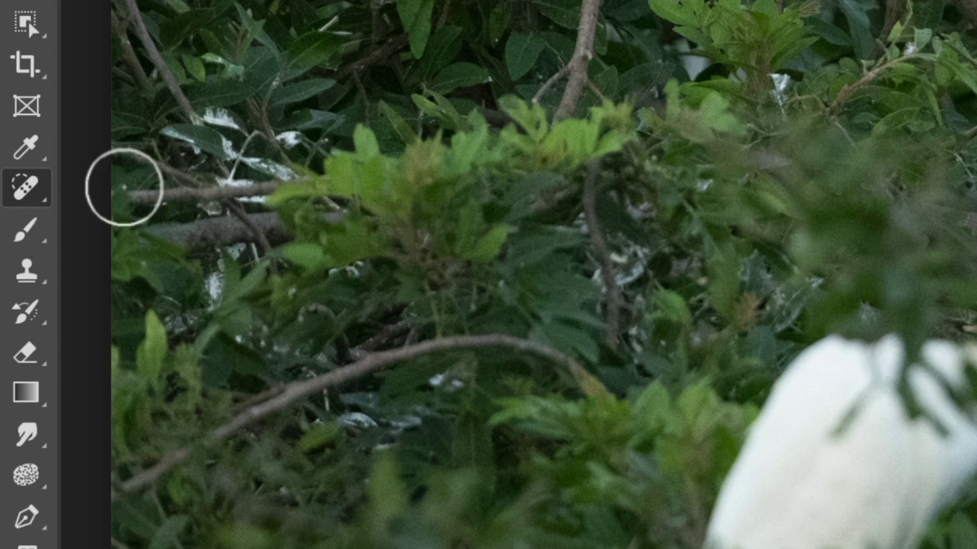
pyautogui.rightClick(39, 195)
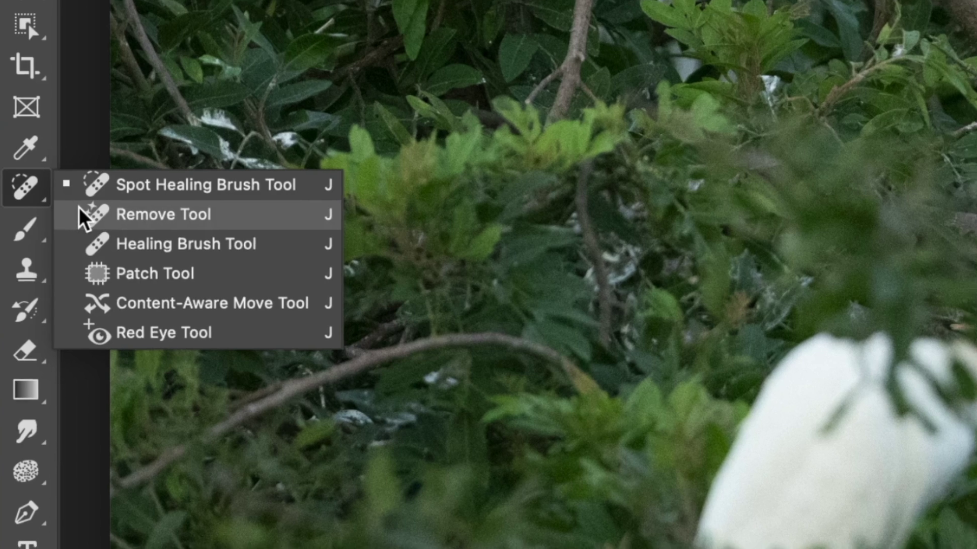
pyautogui.click(153, 214)
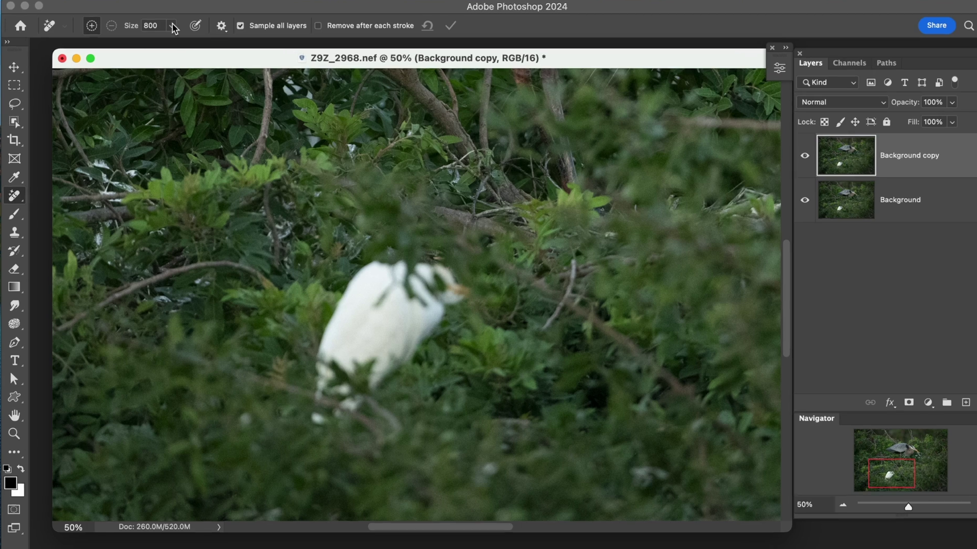
pyautogui.click(170, 26)
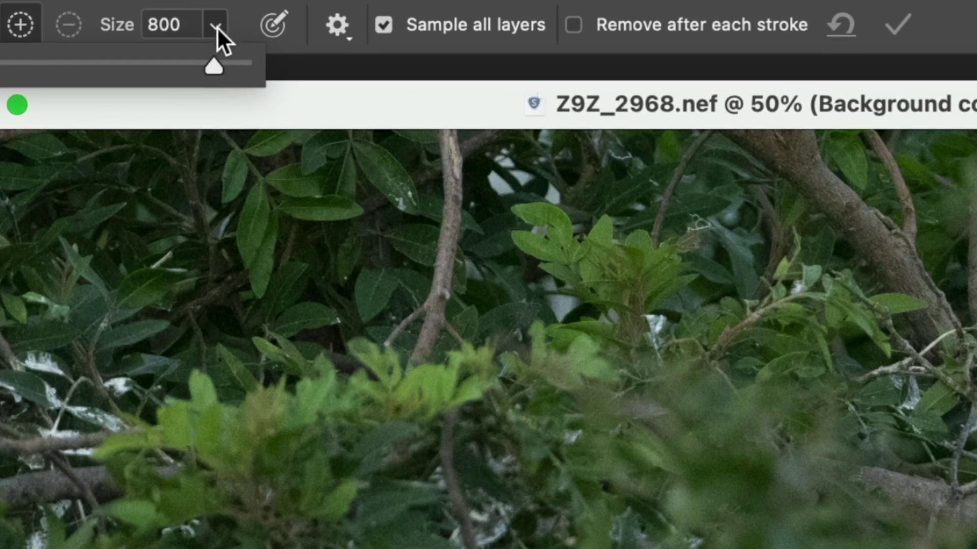
pyautogui.click(217, 27)
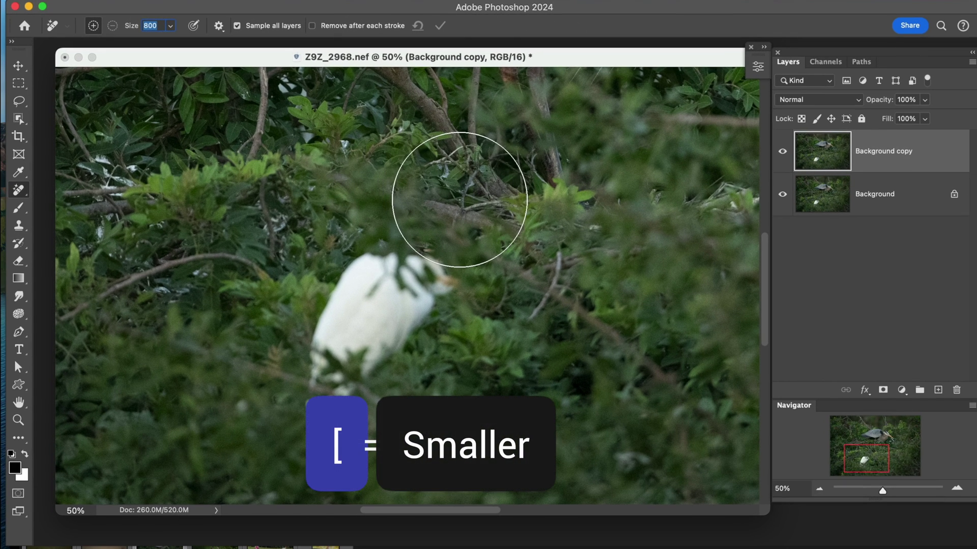
pyautogui.click(459, 198)
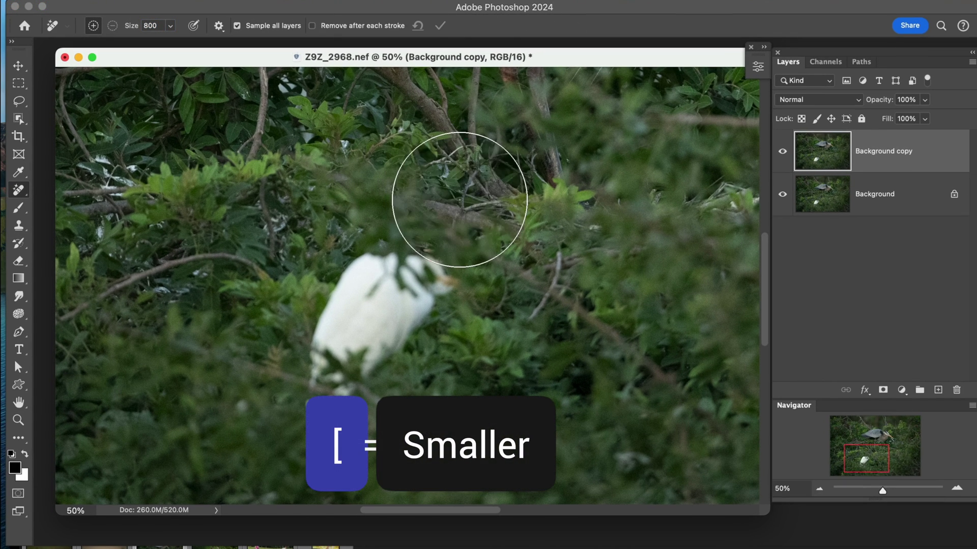
pyautogui.press('[')
pyautogui.press('[')
pyautogui.press('[')
pyautogui.press('[')
pyautogui.press('[')
pyautogui.press('[')
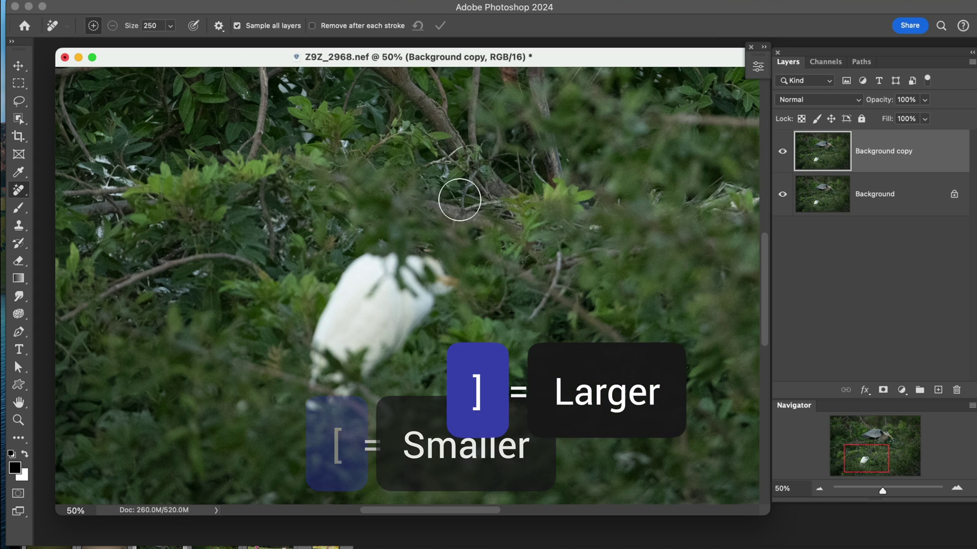
pyautogui.press(']')
pyautogui.press(']')
pyautogui.press(']')
pyautogui.press(']')
pyautogui.press(']')
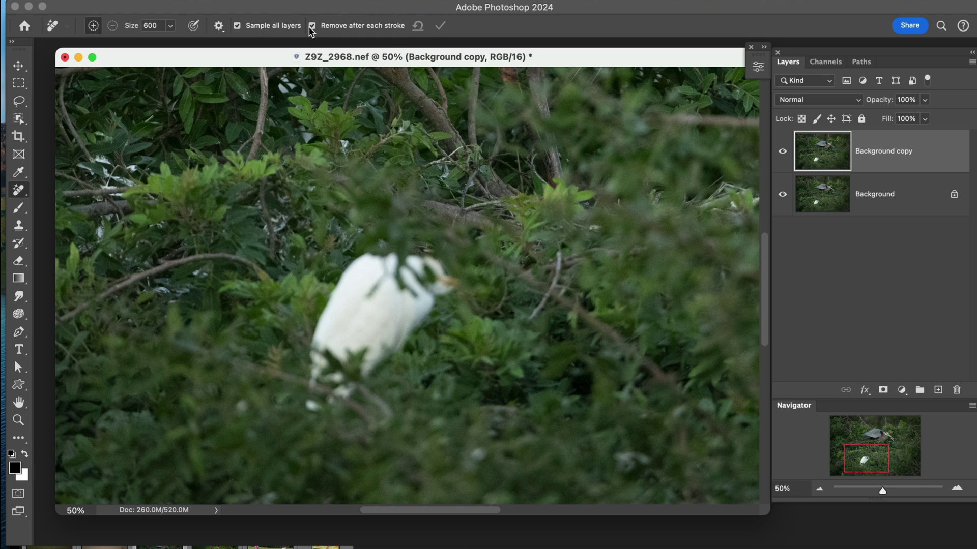
# Paint a removal stroke over the egret's body and extend it over its head
pyautogui.moveTo(360, 137); pyautogui.dragTo(263, 163)
pyautogui.moveTo(427, 290)
pyautogui.mouseDown()
pyautogui.moveTo(402, 289)
pyautogui.moveTo(357, 323)
pyautogui.moveTo(342, 369)
pyautogui.moveTo(329, 375)
pyautogui.moveTo(409, 328)
pyautogui.mouseUp()
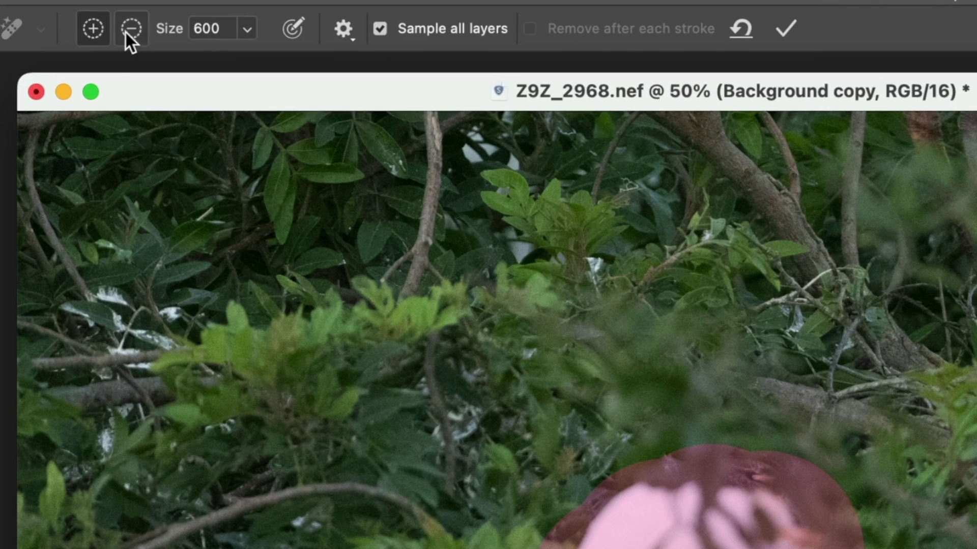
# Trim the right-side bulge off the egret's removal mask in subtract mode with a smaller brush
pyautogui.click(134, 29)
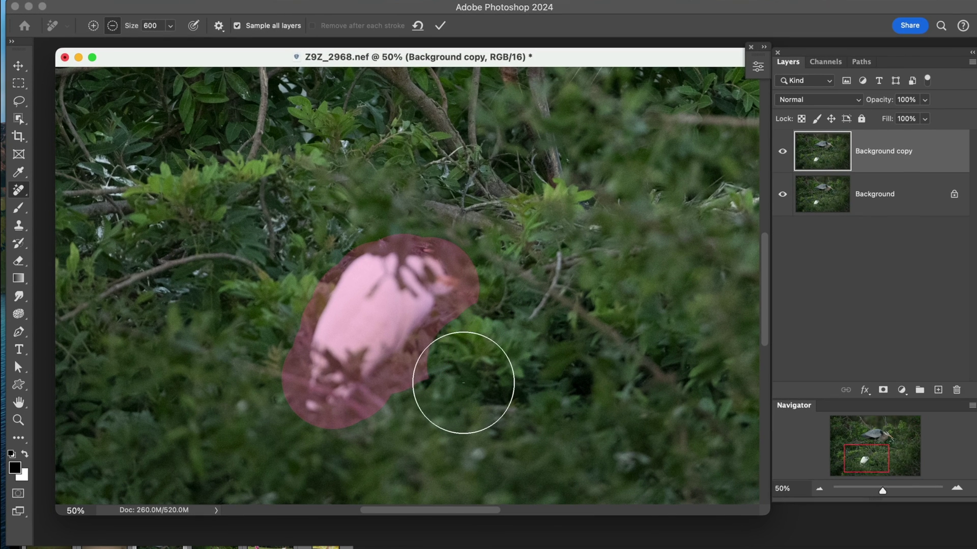
pyautogui.click(93, 26)
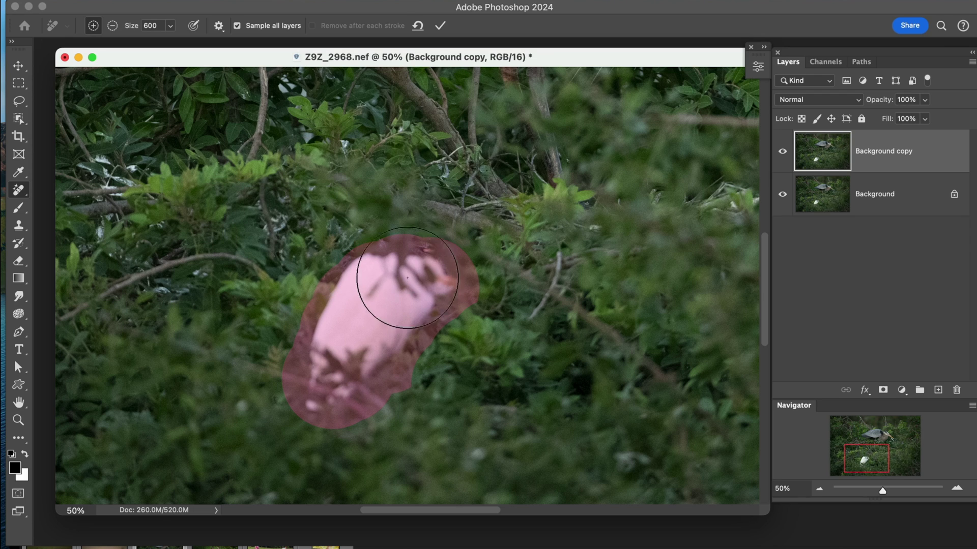
pyautogui.press('alt')
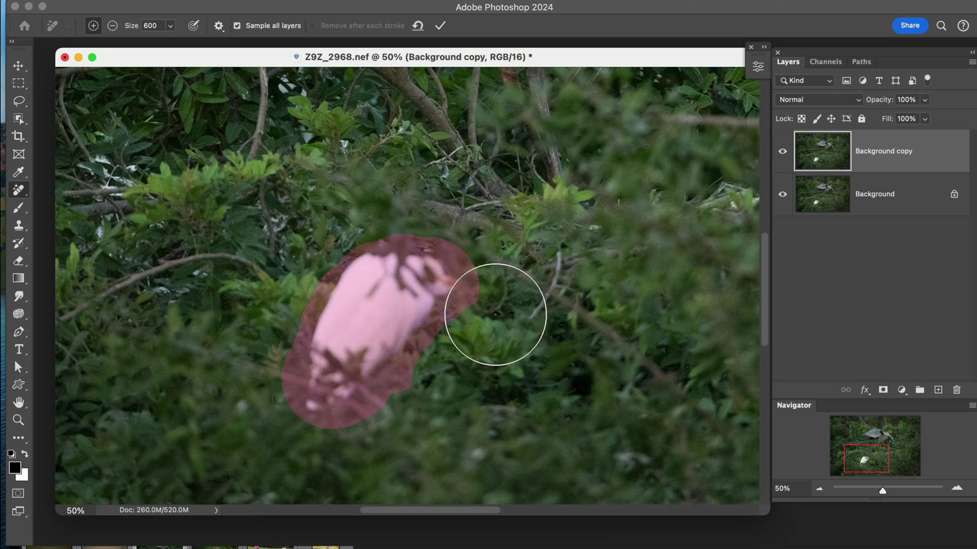
pyautogui.press('alt')
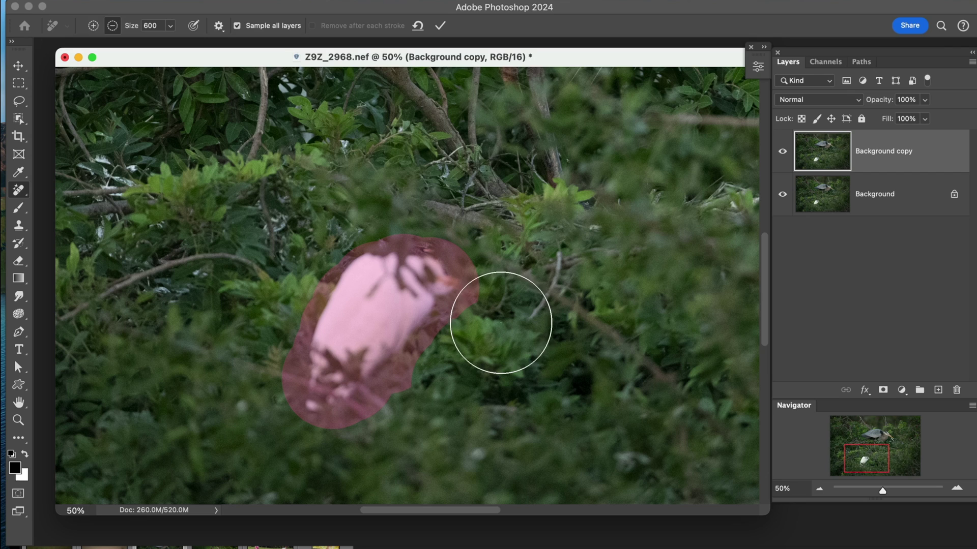
pyautogui.press('[')
pyautogui.press('[')
pyautogui.press('[')
pyautogui.press('[')
pyautogui.press('[')
pyautogui.press('[')
pyautogui.press('[')
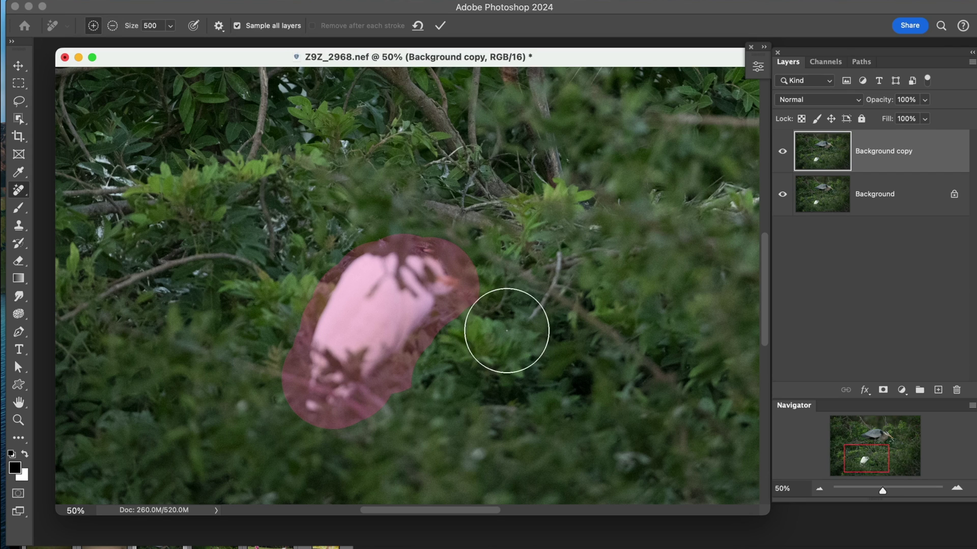
pyautogui.press('alt')
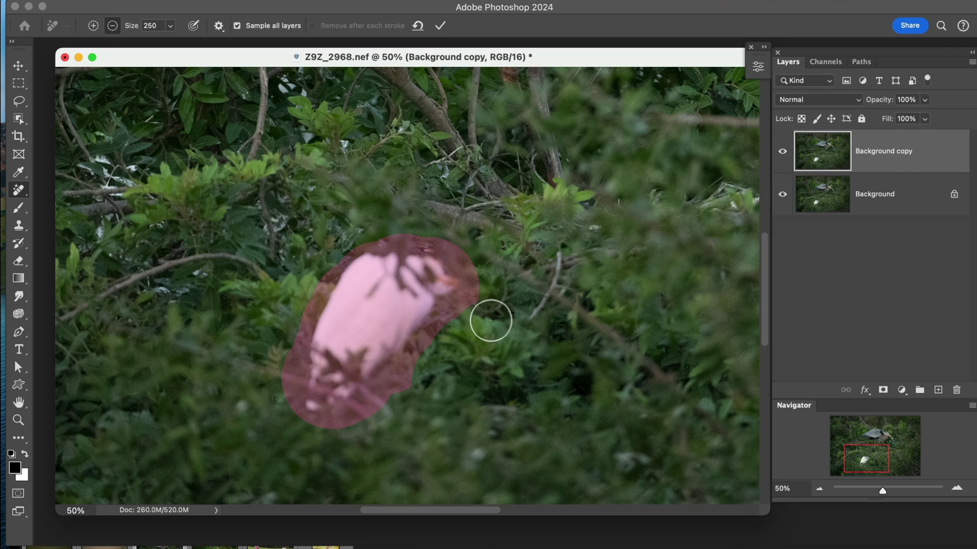
pyautogui.moveTo(472, 318)
pyautogui.mouseDown()
pyautogui.moveTo(479, 266)
pyautogui.moveTo(424, 224)
pyautogui.moveTo(318, 239)
pyautogui.moveTo(299, 264)
pyautogui.moveTo(277, 339)
pyautogui.moveTo(278, 413)
pyautogui.moveTo(425, 441)
pyautogui.moveTo(382, 417)
pyautogui.moveTo(468, 324)
pyautogui.mouseUp()
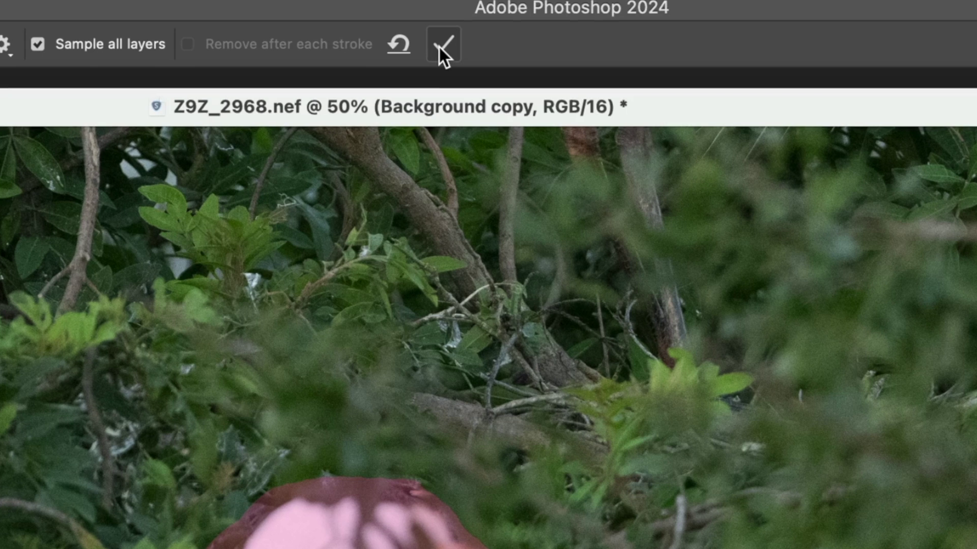
# Apply the egret removal, zoom out to the whole photo, and duplicate the layer
pyautogui.click(439, 48)
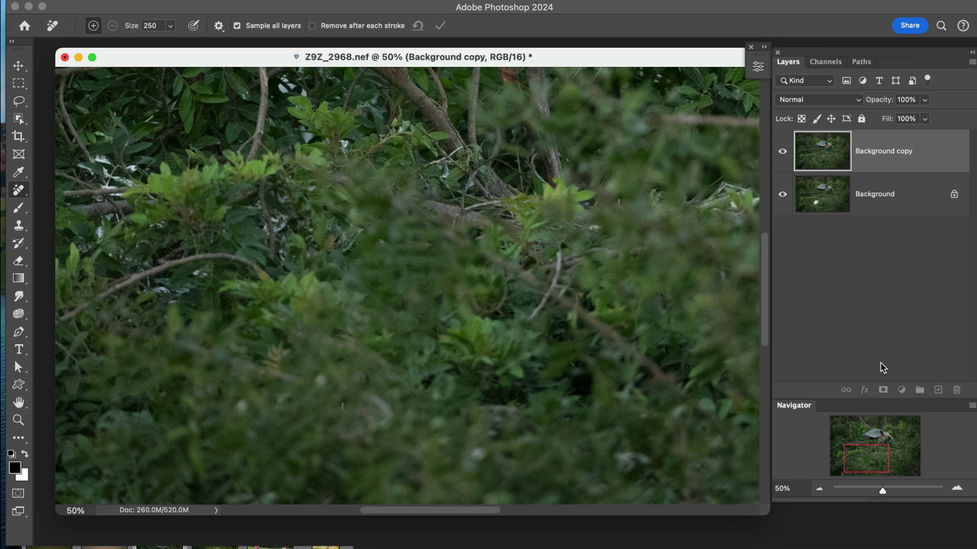
pyautogui.click(819, 489)
pyautogui.click(819, 489)
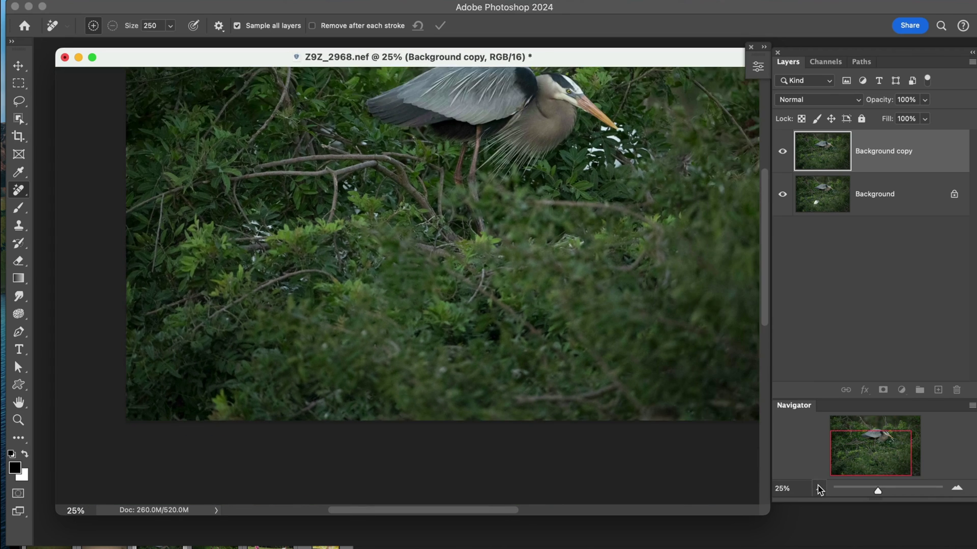
pyautogui.click(819, 489)
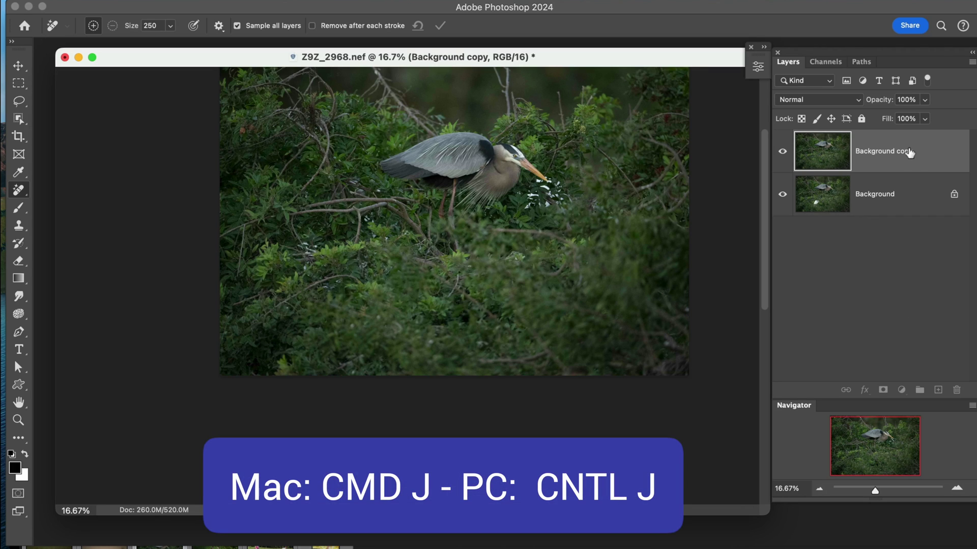
pyautogui.press('super+j')
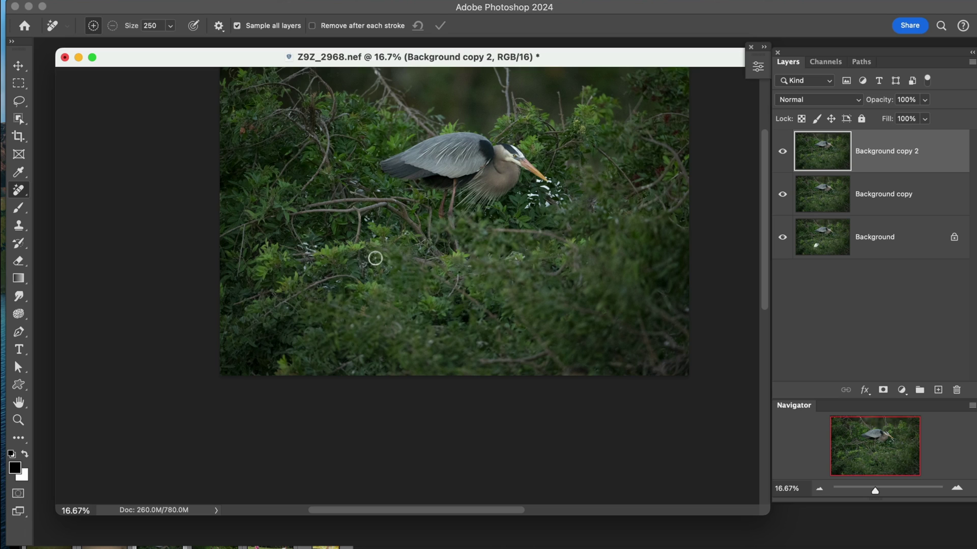
# Remove another spot in the bushes left of centre with a size 700 Remove brush
pyautogui.press(']')
pyautogui.press(']')
pyautogui.press(']')
pyautogui.press(']')
pyautogui.press(']')
pyautogui.moveTo(376, 262); pyautogui.dragTo(425, 287)
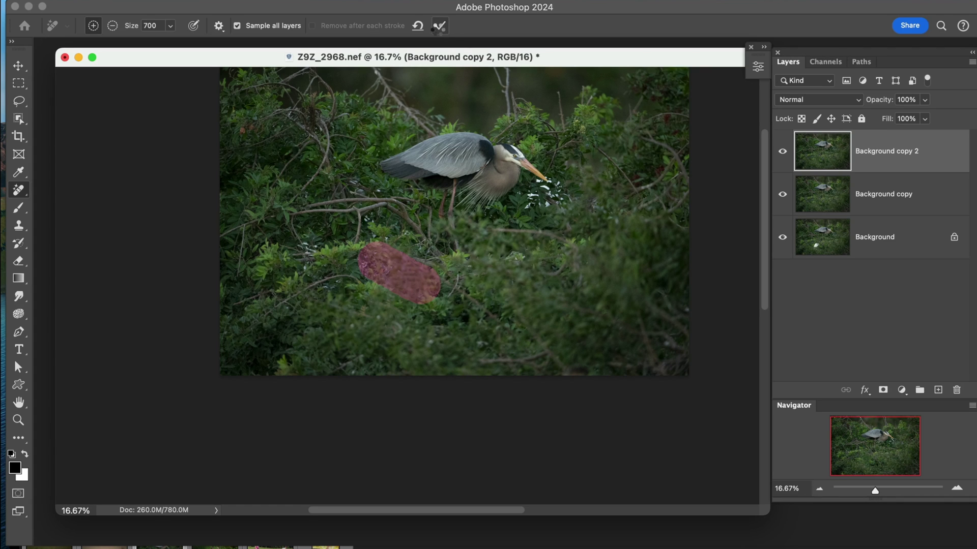
pyautogui.click(440, 27)
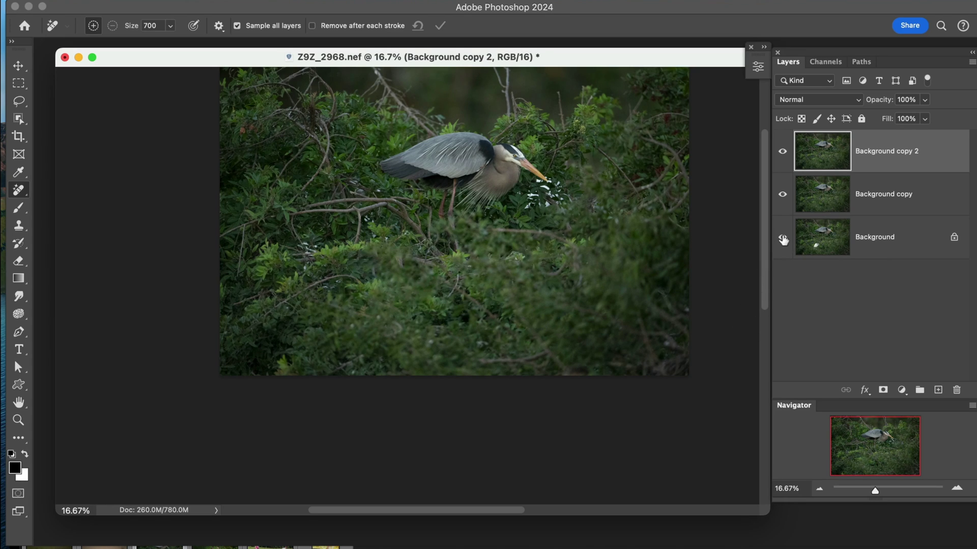
# Toggle the retouched layers off and on to compare against the original
pyautogui.keyDown('alt'); pyautogui.click(783, 239); pyautogui.keyUp('alt')
pyautogui.keyDown('alt'); pyautogui.click(782, 239); pyautogui.keyUp('alt')
pyautogui.scroll(3, 163, 137)
pyautogui.scroll(-3, 162, 137)
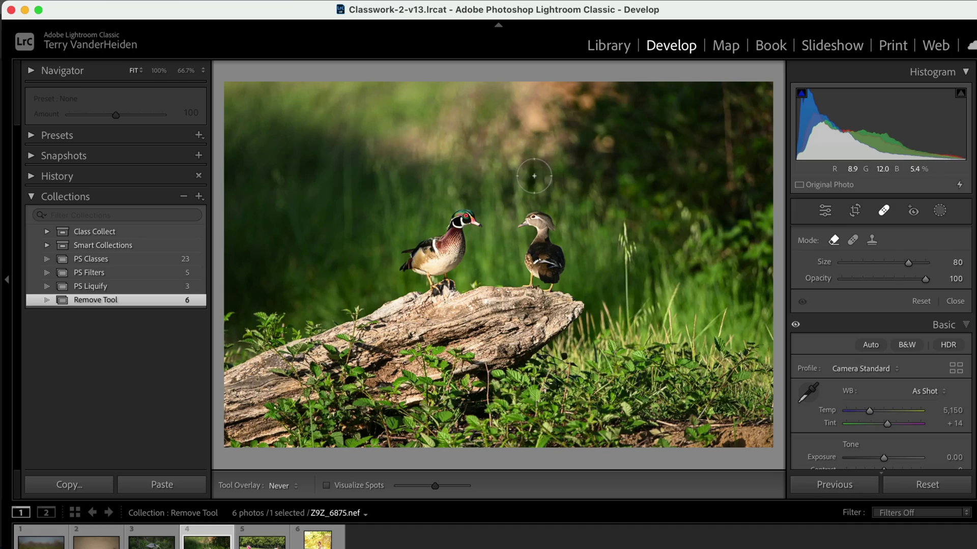
# Zoom to 66.7% and brush out the female wood duck from head to feet, then fit the view
pyautogui.click(158, 71)
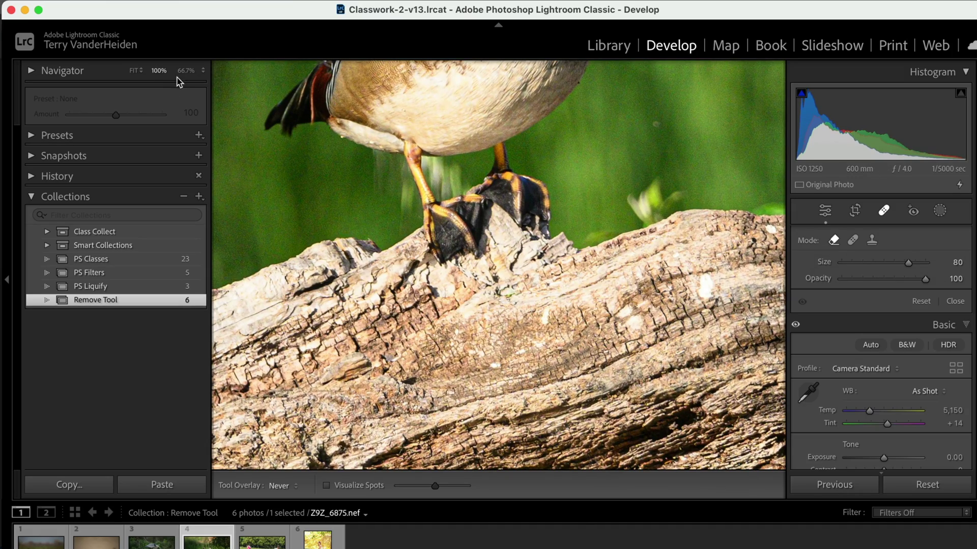
pyautogui.click(191, 73)
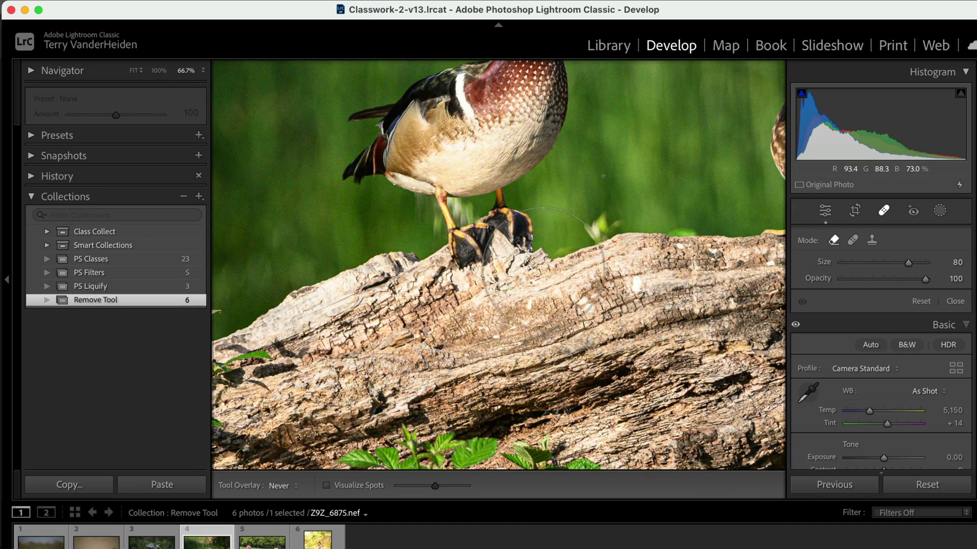
pyautogui.moveTo(561, 270); pyautogui.dragTo(295, 376)
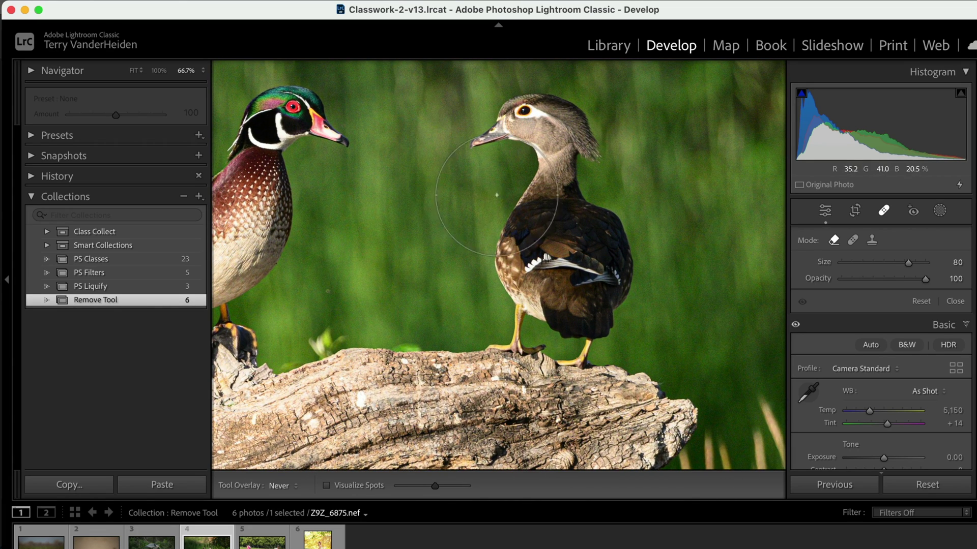
pyautogui.click(885, 212)
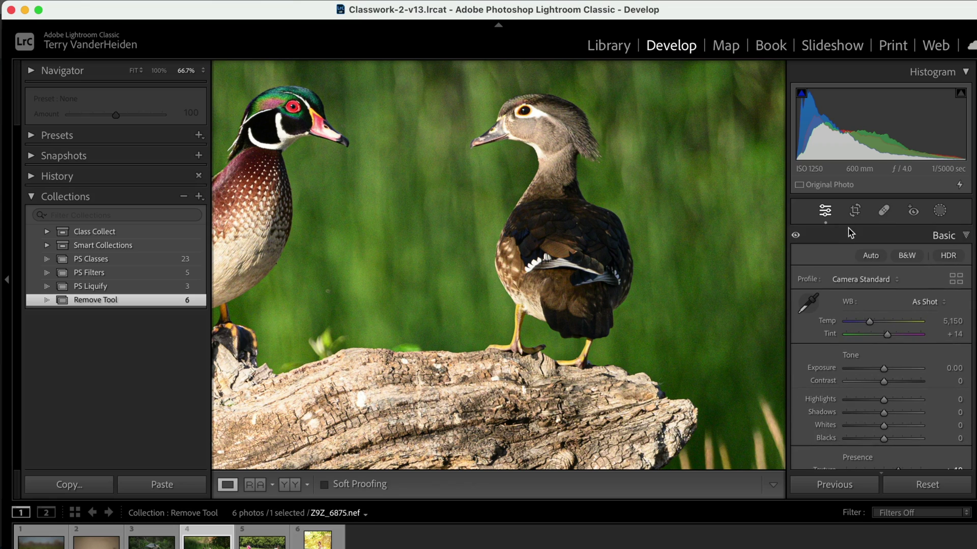
pyautogui.click(888, 212)
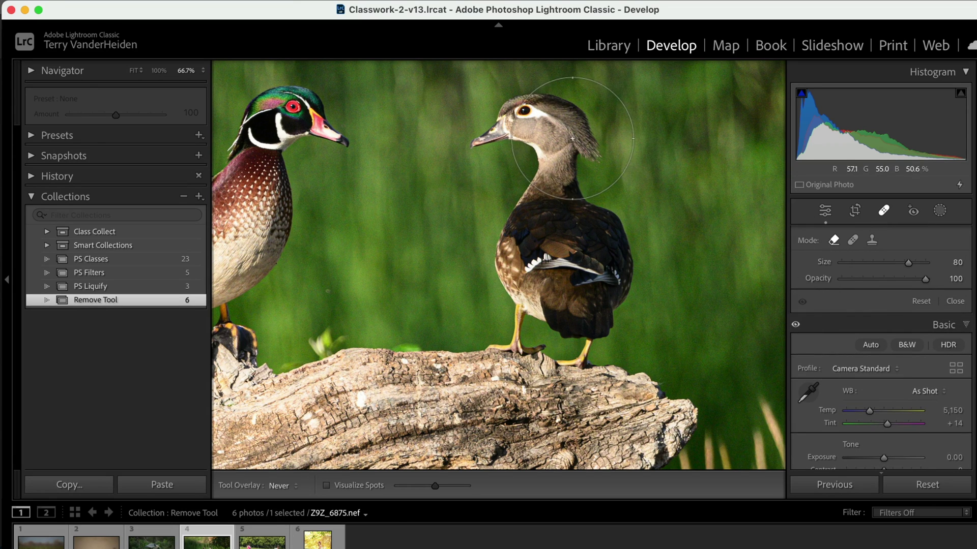
pyautogui.scroll(-2, 571, 139)
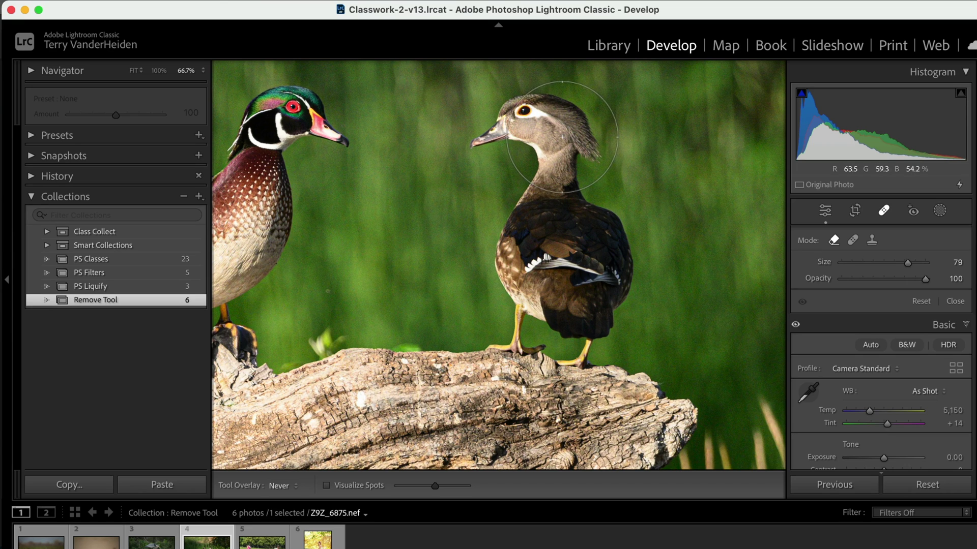
pyautogui.moveTo(563, 137)
pyautogui.mouseDown()
pyautogui.moveTo(531, 119)
pyautogui.moveTo(499, 129)
pyautogui.moveTo(535, 138)
pyautogui.moveTo(555, 160)
pyautogui.moveTo(527, 220)
pyautogui.moveTo(523, 277)
pyautogui.moveTo(583, 311)
pyautogui.moveTo(595, 296)
pyautogui.moveTo(588, 241)
pyautogui.mouseUp()
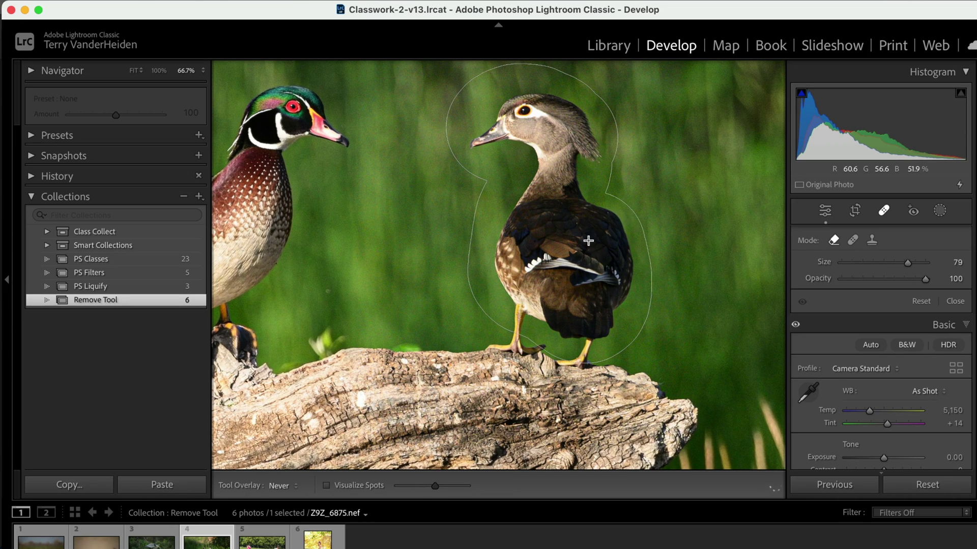
pyautogui.moveTo(583, 310); pyautogui.dragTo(577, 340)
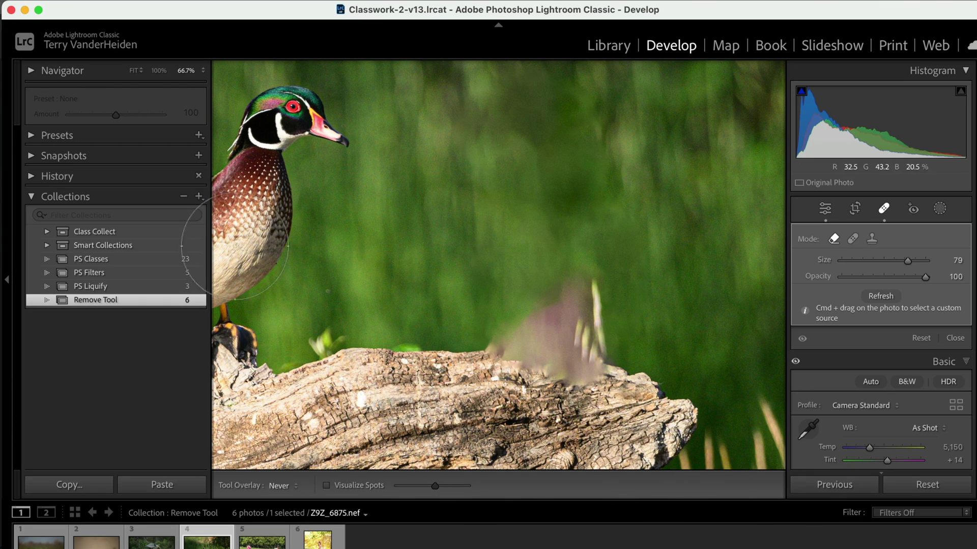
pyautogui.click(139, 73)
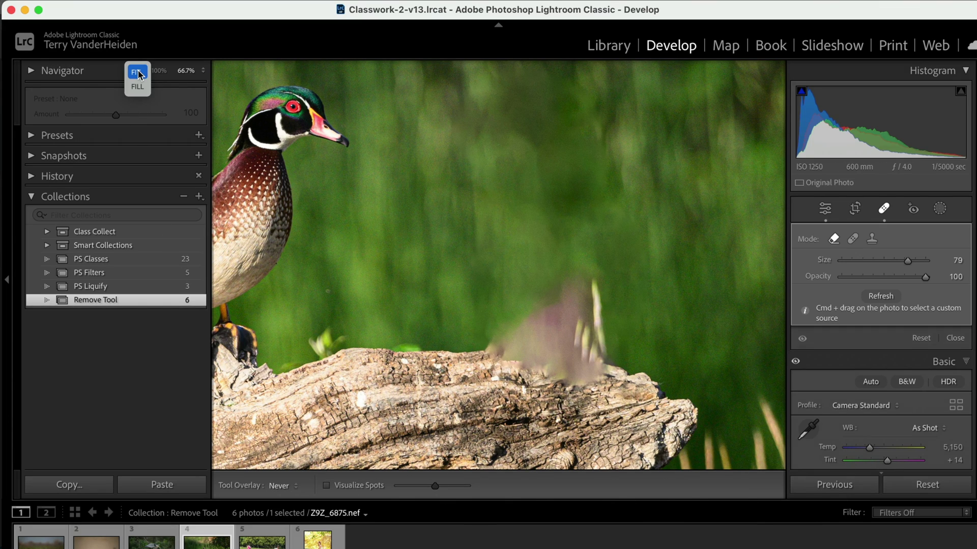
pyautogui.click(138, 72)
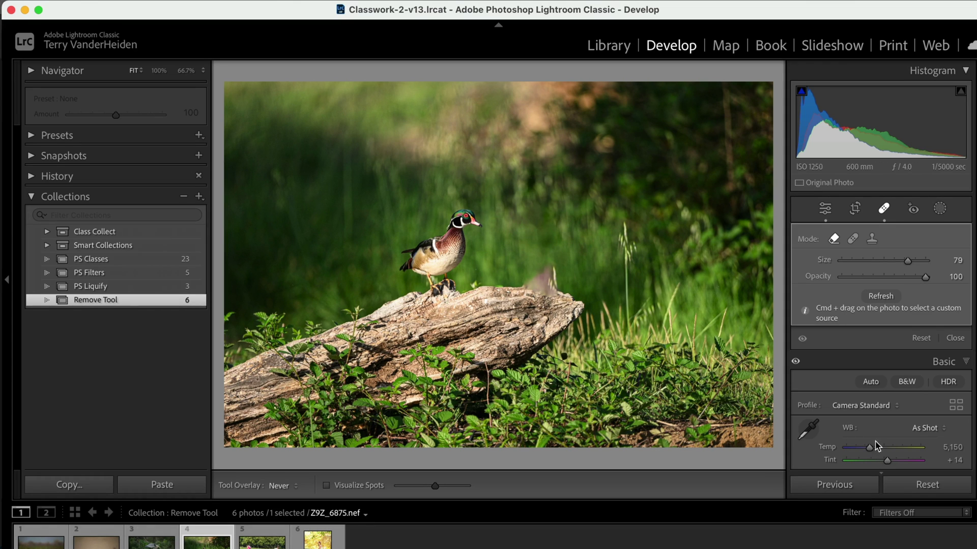
# Reset the develop edits and send the wood duck photo to Photoshop 2024
pyautogui.click(921, 485)
pyautogui.rightClick(483, 249)
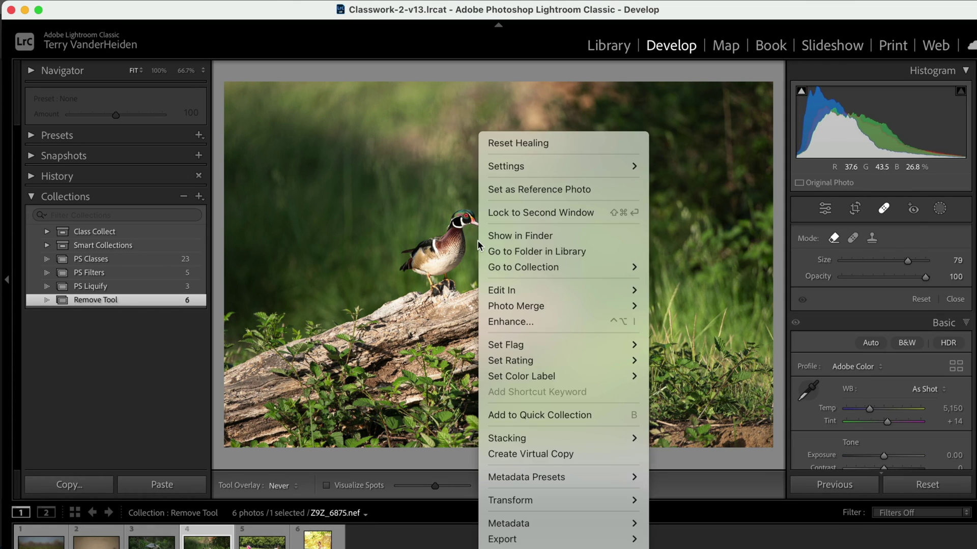
pyautogui.moveTo(503, 292)
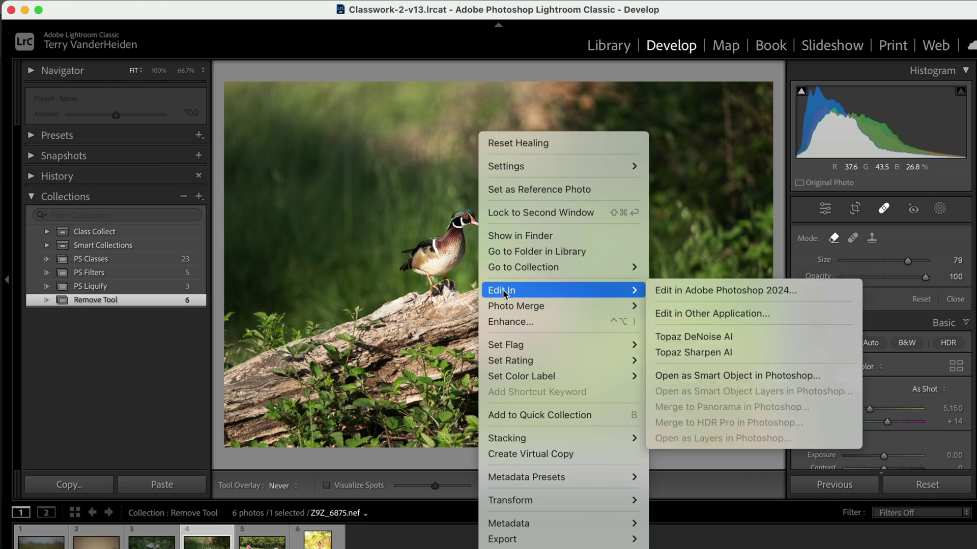
pyautogui.click(664, 290)
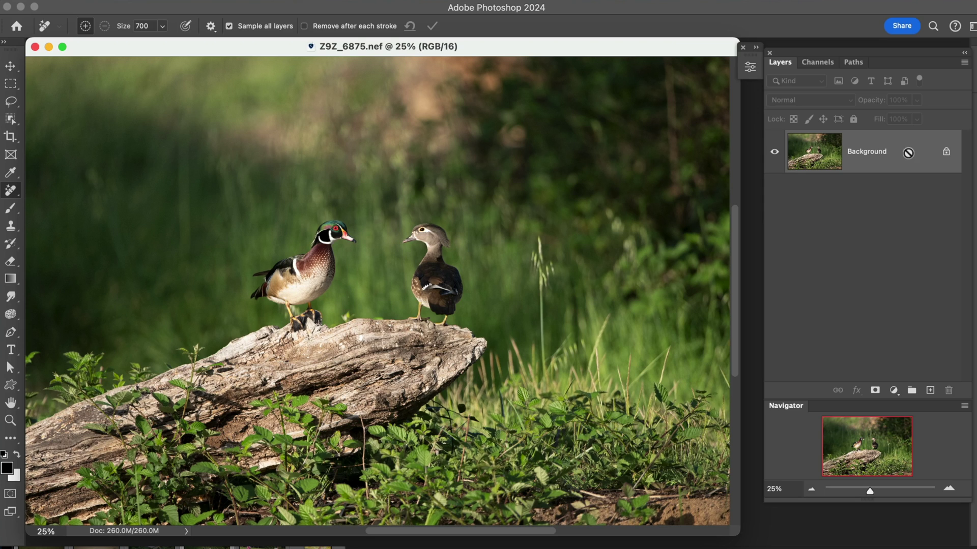
# Duplicate the Background into Layer 1 and zoom in to 66.7% on the ducks
pyautogui.press('super+j')
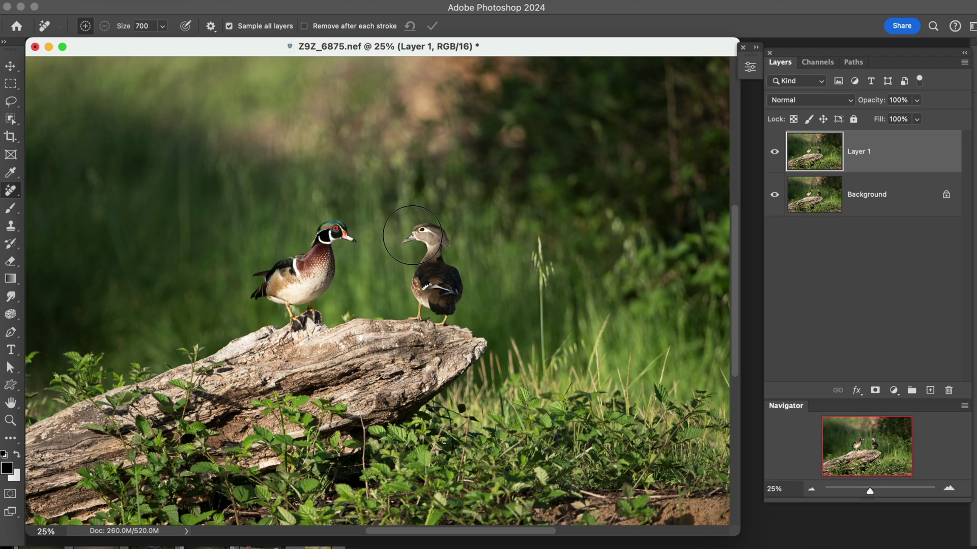
pyautogui.click(949, 488)
pyautogui.click(949, 488)
pyautogui.click(949, 488)
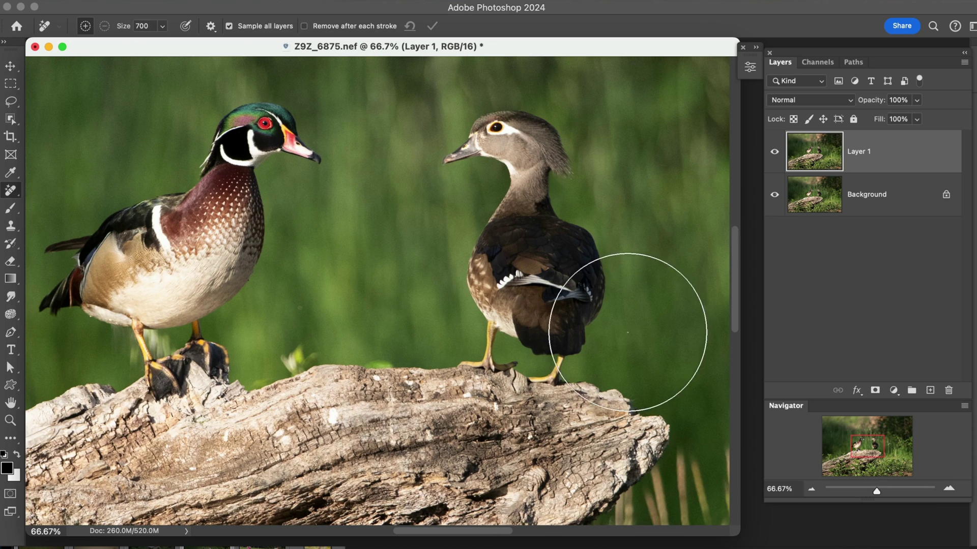
# Shrink the Remove brush to 400 and paint a removal mask over the female duck
pyautogui.moveTo(627, 333); pyautogui.dragTo(508, 356)
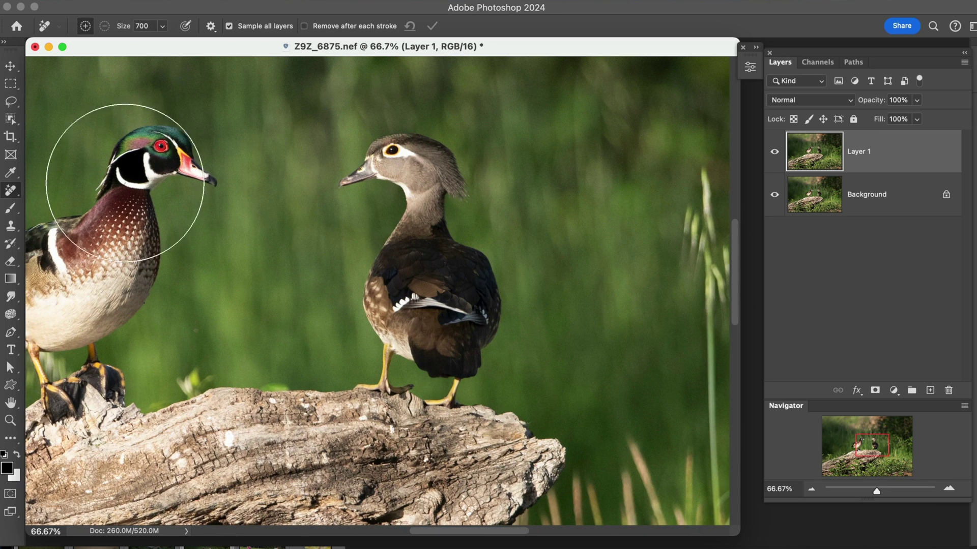
pyautogui.press('[')
pyautogui.press('[')
pyautogui.press('[')
pyautogui.press('[')
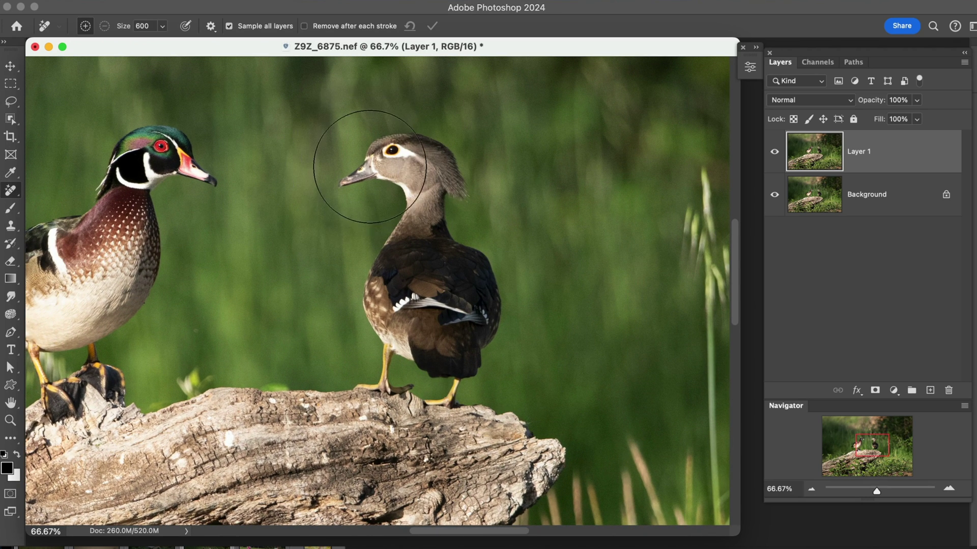
pyautogui.moveTo(349, 175)
pyautogui.mouseDown()
pyautogui.moveTo(374, 149)
pyautogui.moveTo(440, 140)
pyautogui.moveTo(437, 183)
pyautogui.moveTo(417, 217)
pyautogui.moveTo(428, 206)
pyautogui.moveTo(462, 231)
pyautogui.moveTo(481, 278)
pyautogui.moveTo(446, 354)
pyautogui.moveTo(377, 327)
pyautogui.moveTo(395, 261)
pyautogui.moveTo(368, 331)
pyautogui.moveTo(379, 371)
pyautogui.moveTo(399, 353)
pyautogui.moveTo(451, 371)
pyautogui.moveTo(491, 349)
pyautogui.mouseUp()
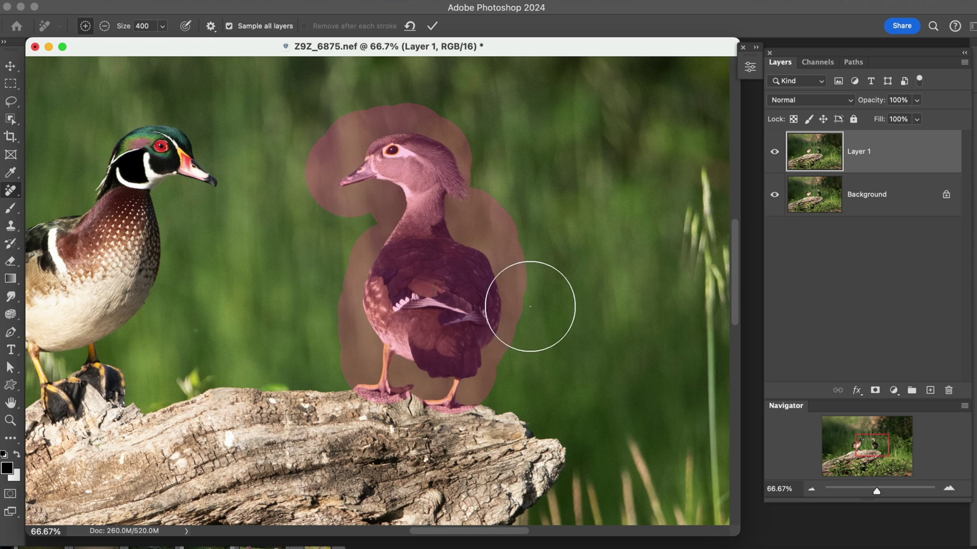
# Shrink the brush to 175 and trim the mask along the duck's back in subtract mode
pyautogui.moveTo(571, 276); pyautogui.dragTo(552, 255)
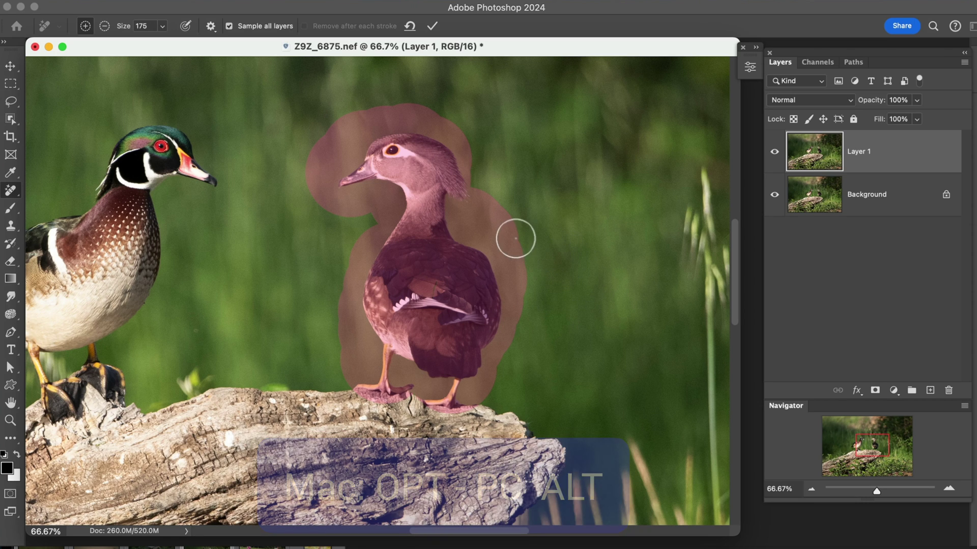
pyautogui.press('alt')
pyautogui.moveTo(555, 235)
pyautogui.mouseDown()
pyautogui.moveTo(511, 244)
pyautogui.moveTo(505, 235)
pyautogui.moveTo(492, 167)
pyautogui.moveTo(502, 130)
pyautogui.moveTo(462, 107)
pyautogui.moveTo(411, 101)
pyautogui.moveTo(350, 114)
pyautogui.moveTo(324, 135)
pyautogui.moveTo(301, 184)
pyautogui.moveTo(332, 148)
pyautogui.moveTo(335, 136)
pyautogui.moveTo(296, 183)
pyautogui.moveTo(299, 199)
pyautogui.moveTo(320, 213)
pyautogui.moveTo(371, 209)
pyautogui.moveTo(333, 290)
pyautogui.moveTo(326, 338)
pyautogui.moveTo(340, 343)
pyautogui.mouseUp()
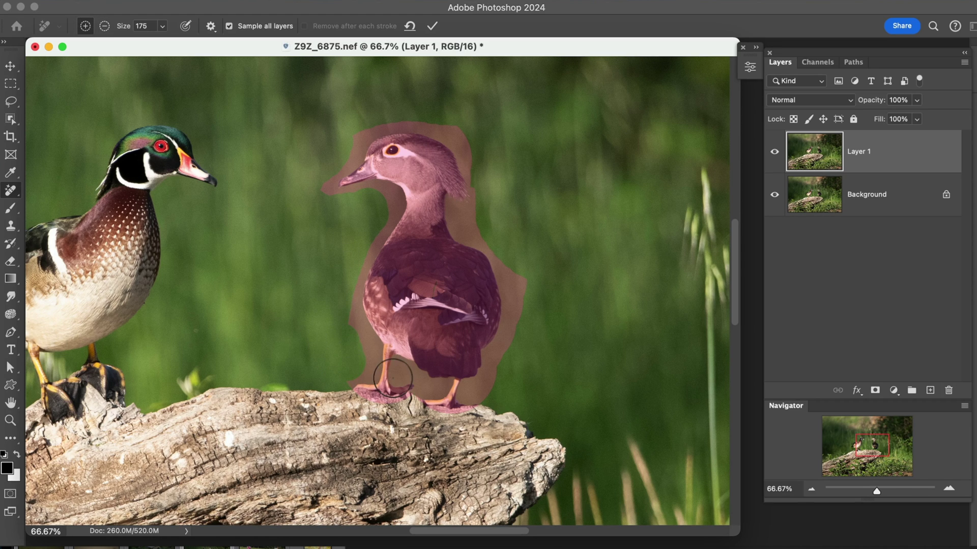
# Trim the mask around her feet and right edge, then apply the removal
pyautogui.press('[')
pyautogui.press('[')
pyautogui.press('[')
pyautogui.press('[')
pyautogui.press('[')
pyautogui.press('[')
pyautogui.press('alt')
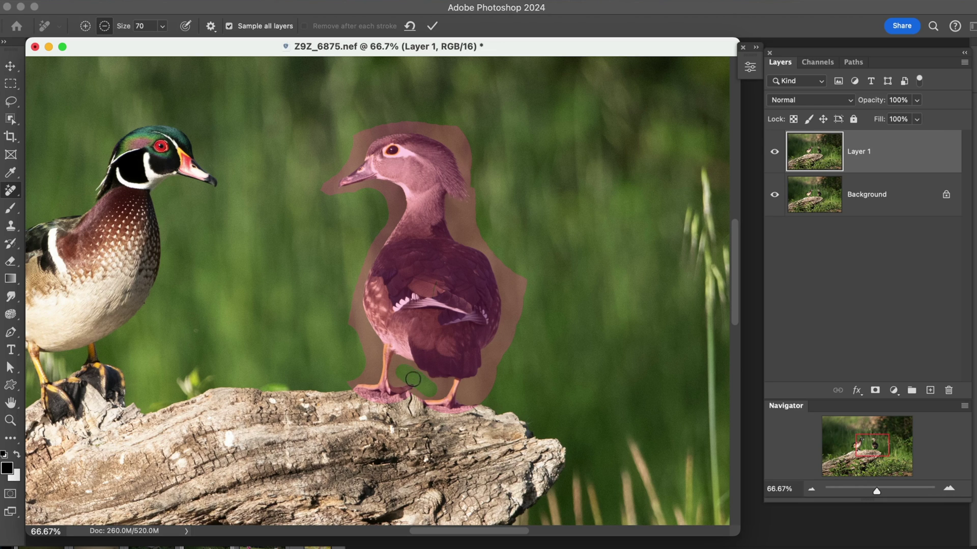
pyautogui.moveTo(430, 387); pyautogui.dragTo(407, 393)
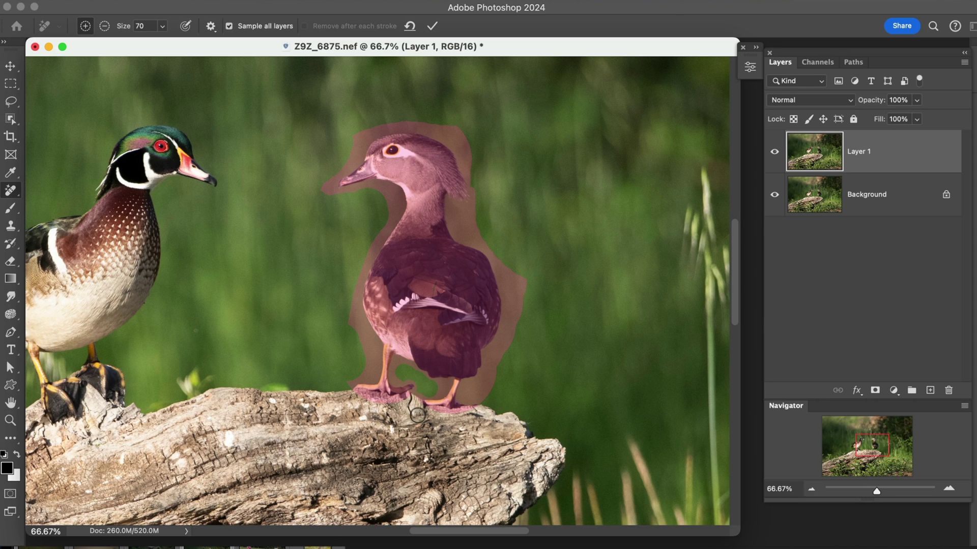
pyautogui.press('alt')
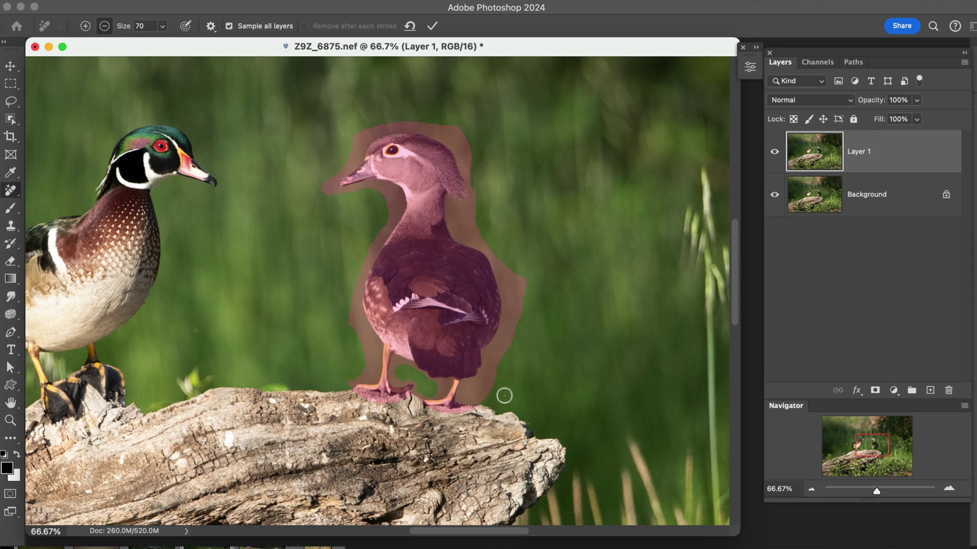
pyautogui.moveTo(504, 396)
pyautogui.mouseDown()
pyautogui.moveTo(489, 392)
pyautogui.moveTo(525, 303)
pyautogui.moveTo(517, 268)
pyautogui.moveTo(525, 330)
pyautogui.mouseUp()
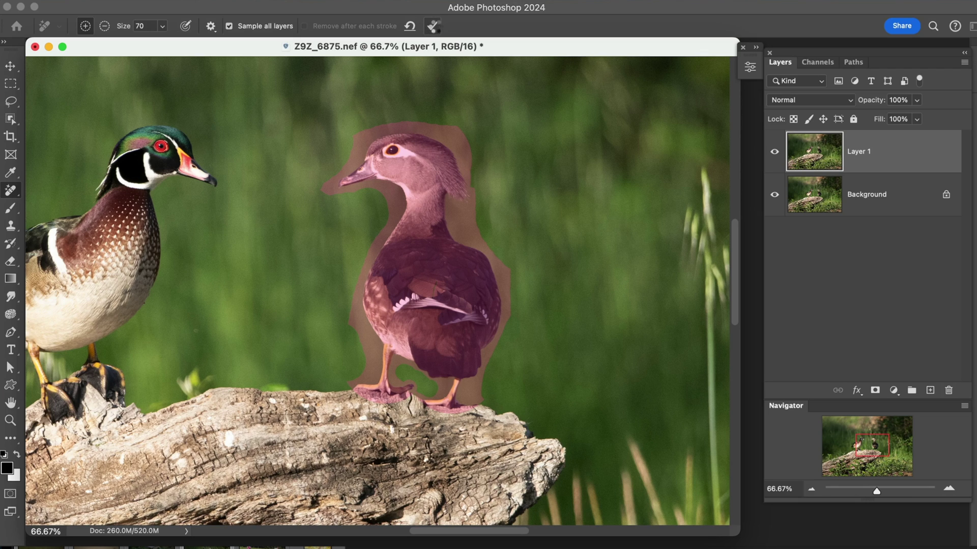
pyautogui.click(433, 26)
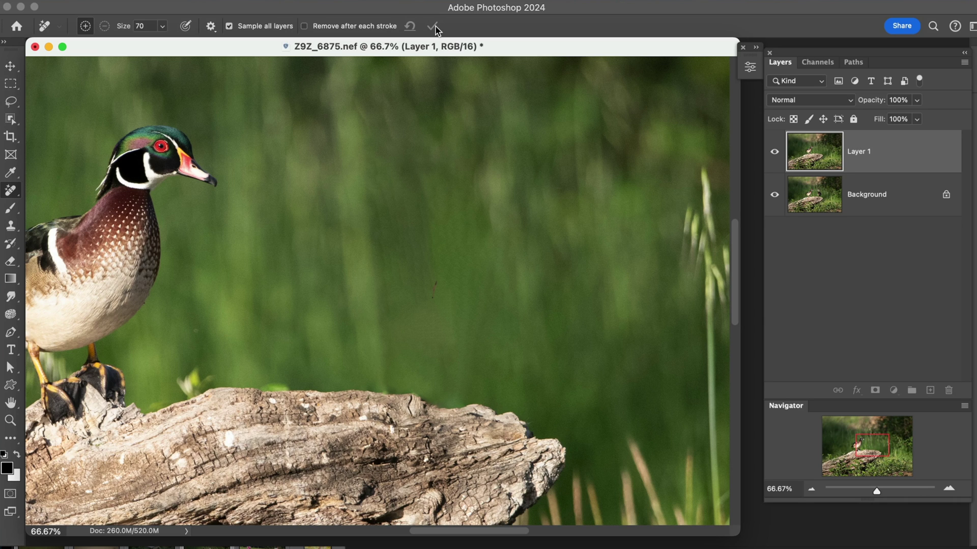
# Zoom out to the whole photo and toggle Layer 1 to compare before and after the removal
pyautogui.click(811, 490)
pyautogui.click(811, 489)
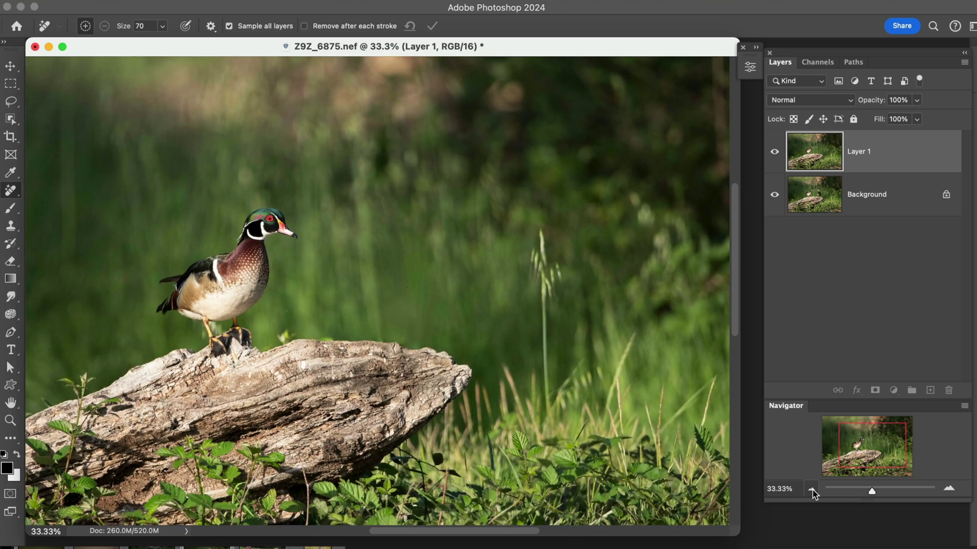
pyautogui.click(812, 489)
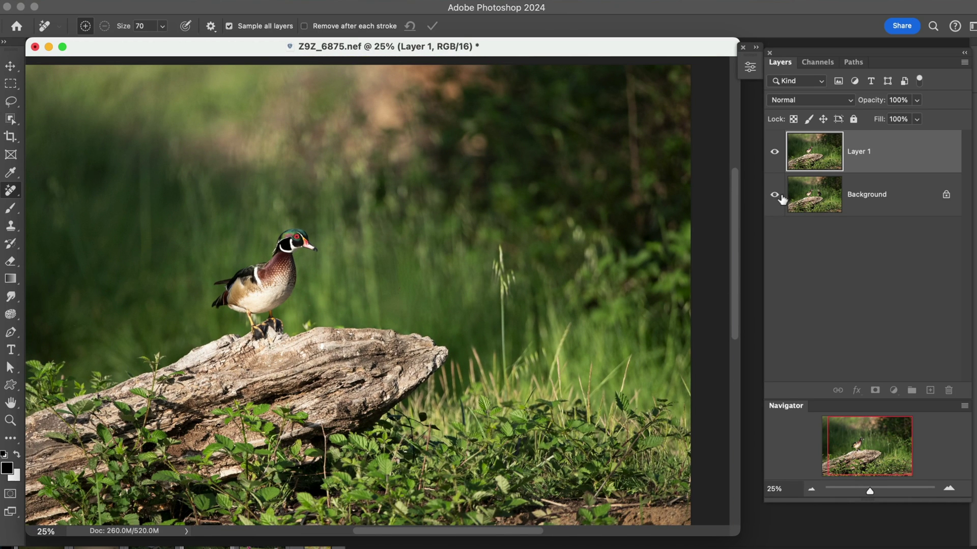
pyautogui.click(775, 196)
pyautogui.keyDown('alt'); pyautogui.click(775, 196); pyautogui.keyUp('alt')
pyautogui.keyDown('alt'); pyautogui.click(774, 196); pyautogui.keyUp('alt')
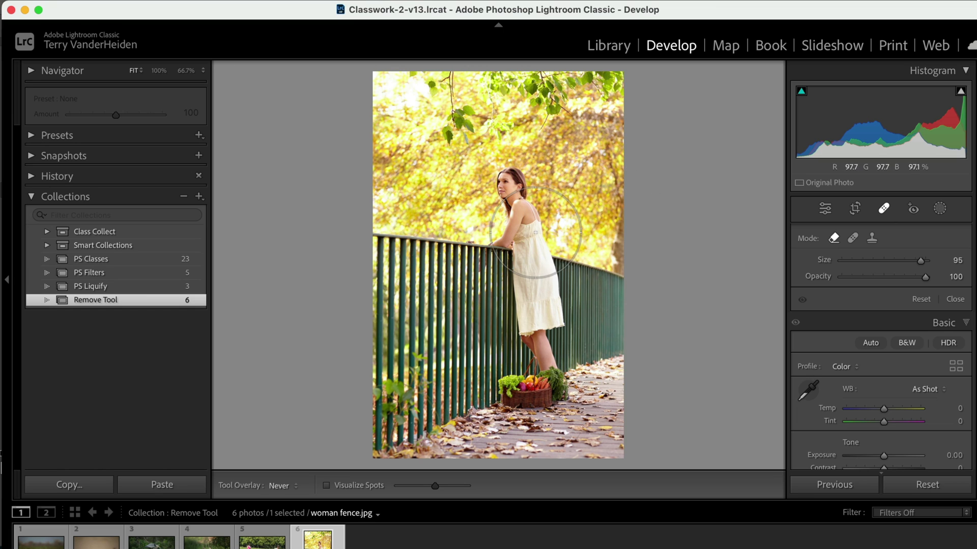
# Shrink the Remove brush to 90, try a stroke over the woman, and undo it
pyautogui.scroll(-1, 532, 235)
pyautogui.scroll(-2, 526, 238)
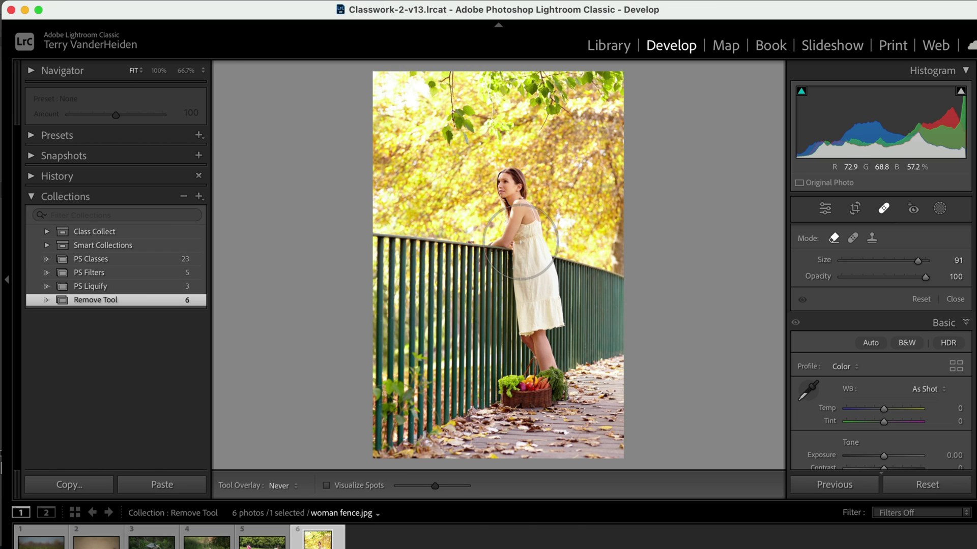
pyautogui.moveTo(524, 241)
pyautogui.mouseDown()
pyautogui.moveTo(514, 194)
pyautogui.moveTo(549, 303)
pyautogui.moveTo(548, 346)
pyautogui.mouseUp()
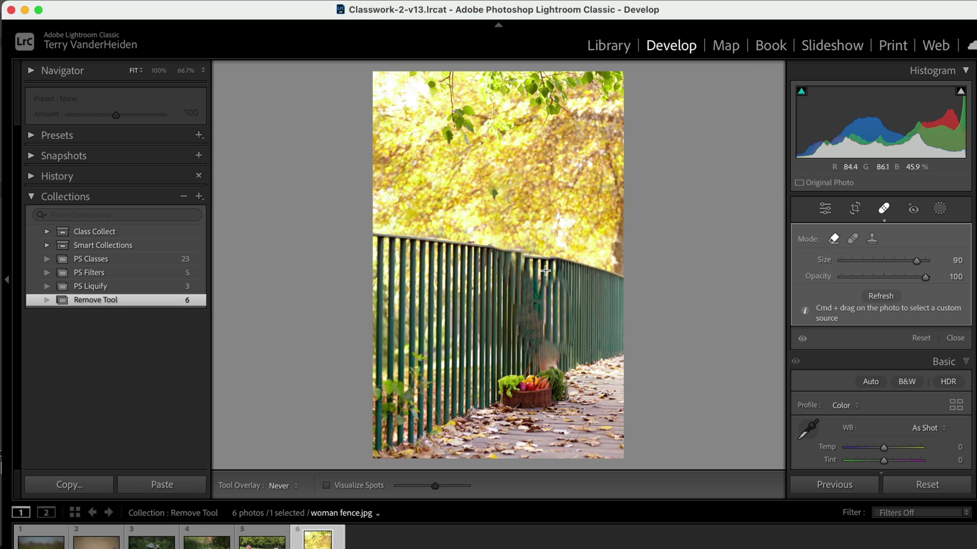
pyautogui.press('super+z')
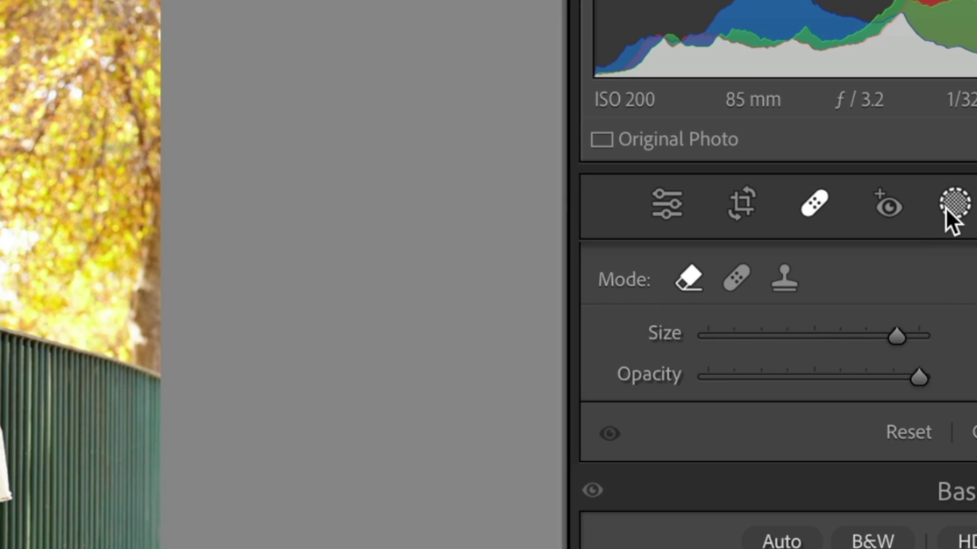
# Create Mask 1 as a Subject mask selecting the woman
pyautogui.click(944, 209)
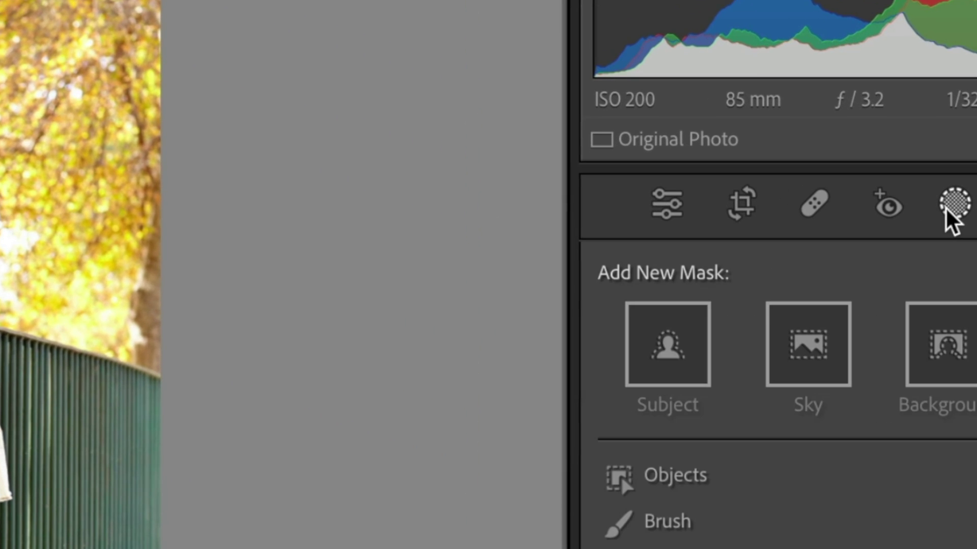
pyautogui.click(667, 346)
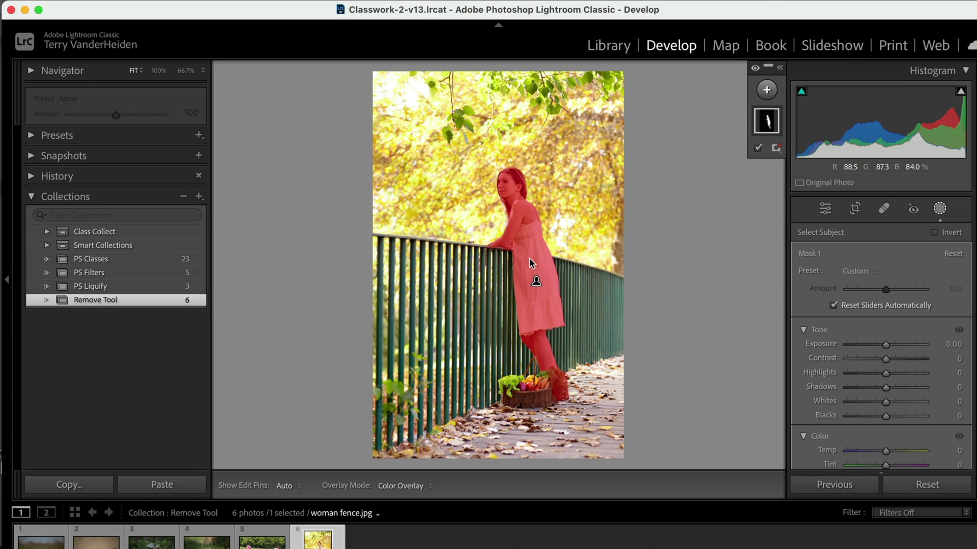
pyautogui.click(886, 213)
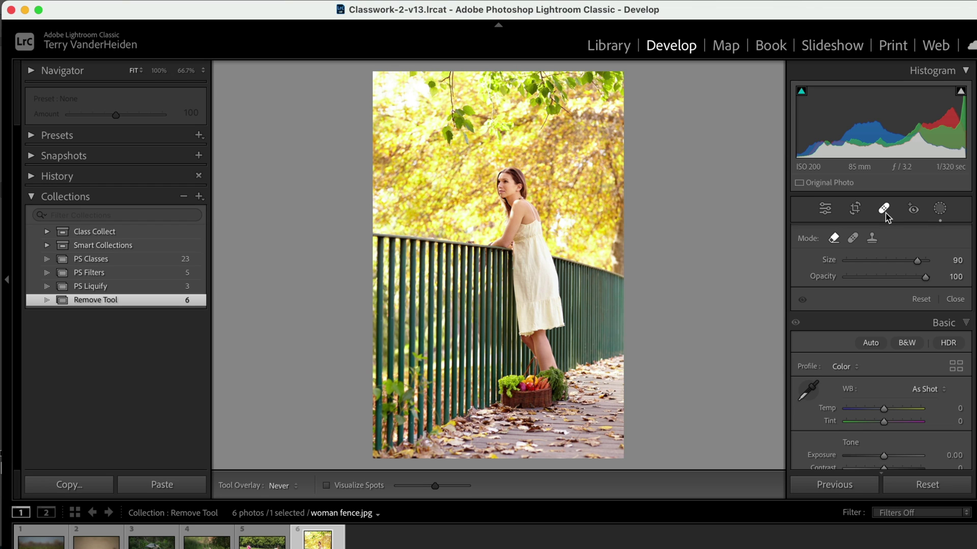
pyautogui.click(942, 211)
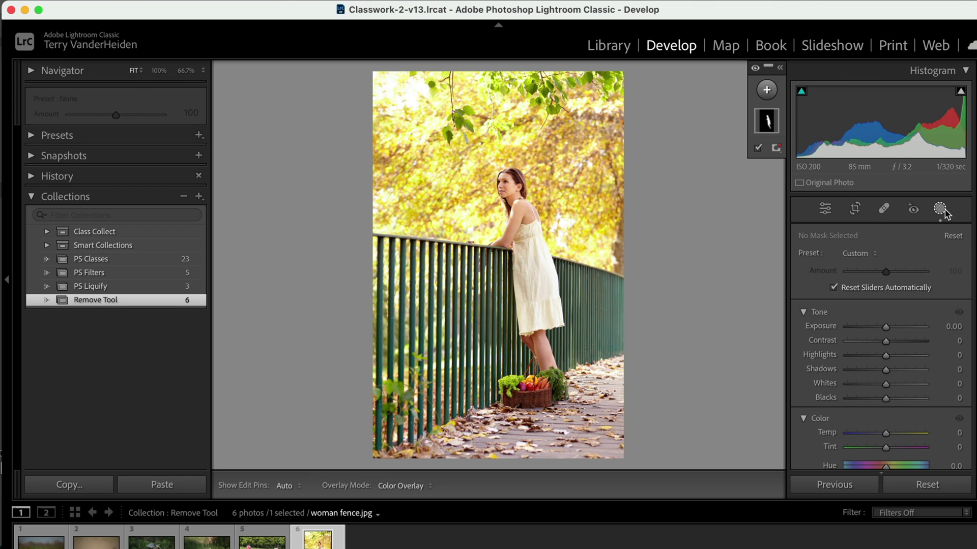
# Scroll through the masking settings, then return to the Remove brush at Size 90
pyautogui.scroll(-15, 908, 264)
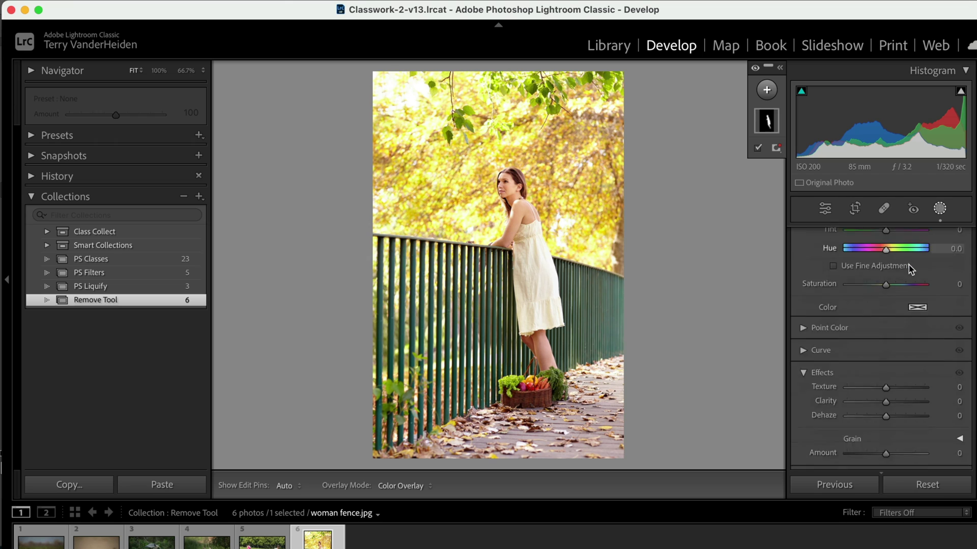
pyautogui.scroll(-15, 910, 269)
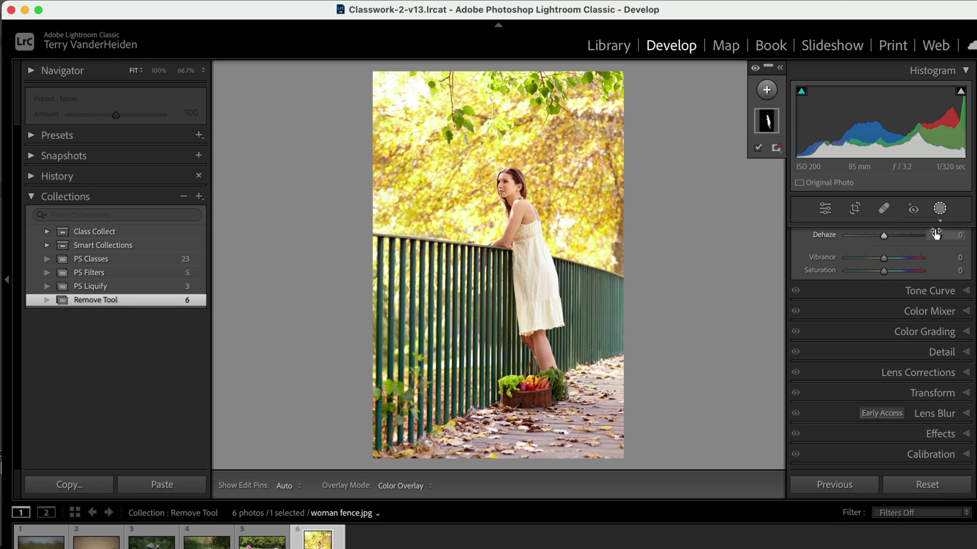
pyautogui.scroll(10, 939, 231)
pyautogui.scroll(5, 938, 230)
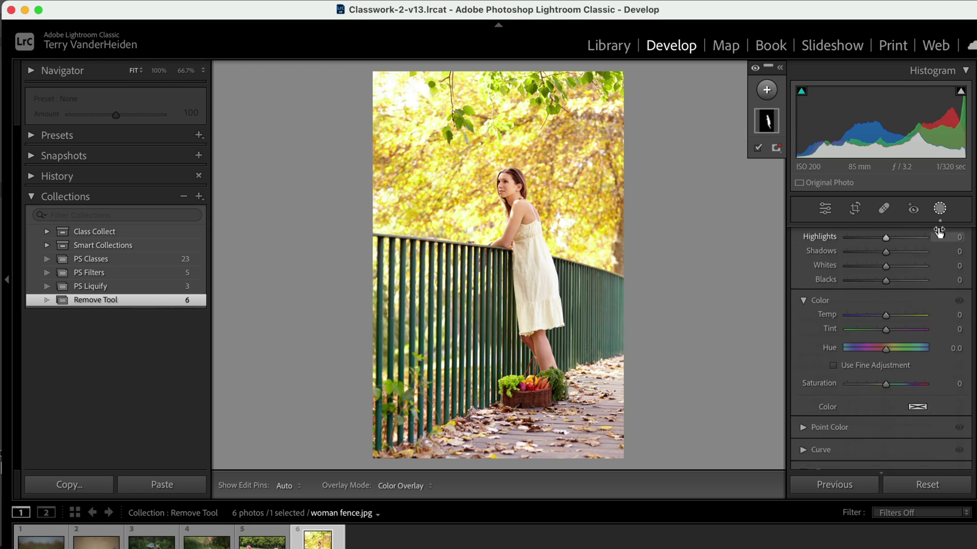
pyautogui.click(883, 210)
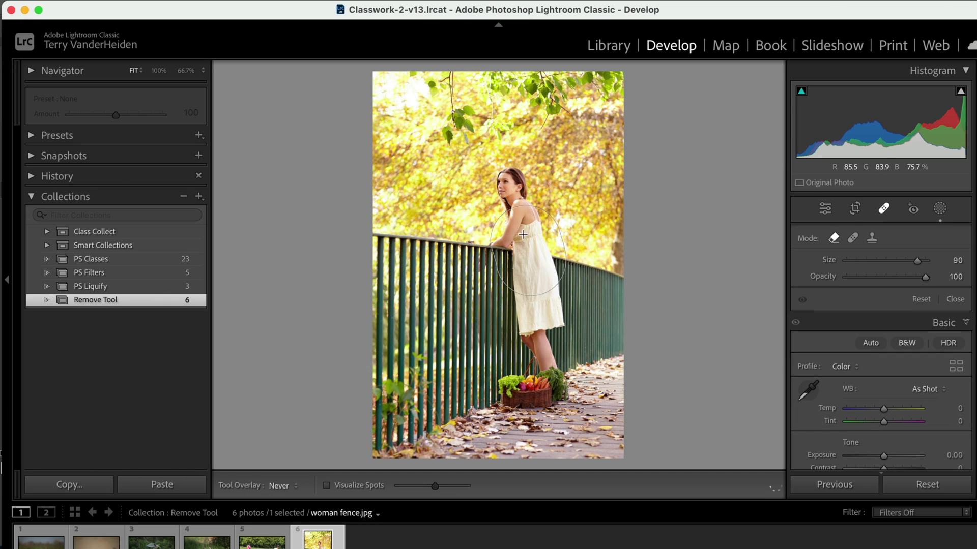
# Brush the Remove tool over the woman, then send woman fence.jpg to Photoshop 2024
pyautogui.moveTo(523, 235)
pyautogui.mouseDown()
pyautogui.moveTo(511, 188)
pyautogui.moveTo(509, 224)
pyautogui.moveTo(540, 298)
pyautogui.moveTo(539, 351)
pyautogui.moveTo(529, 358)
pyautogui.moveTo(551, 342)
pyautogui.mouseUp()
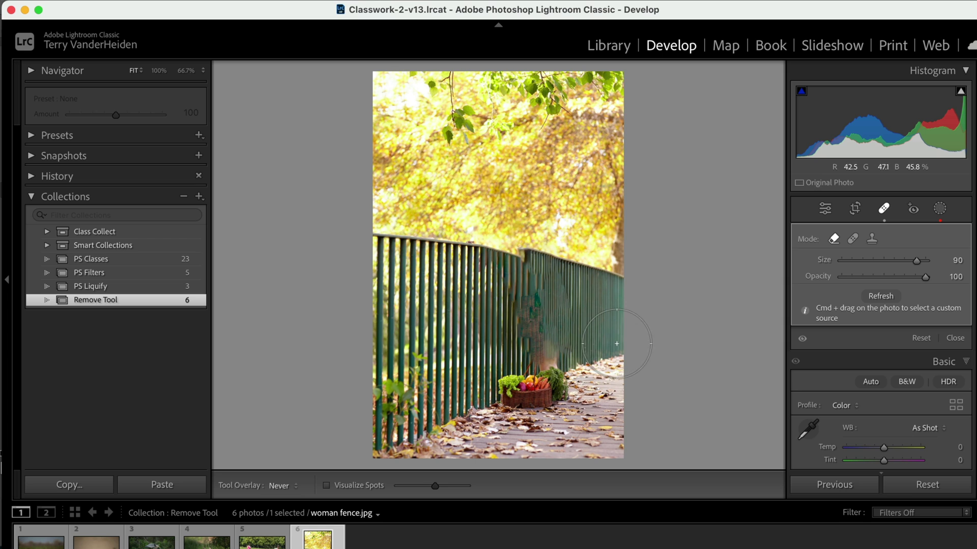
pyautogui.rightClick(499, 135)
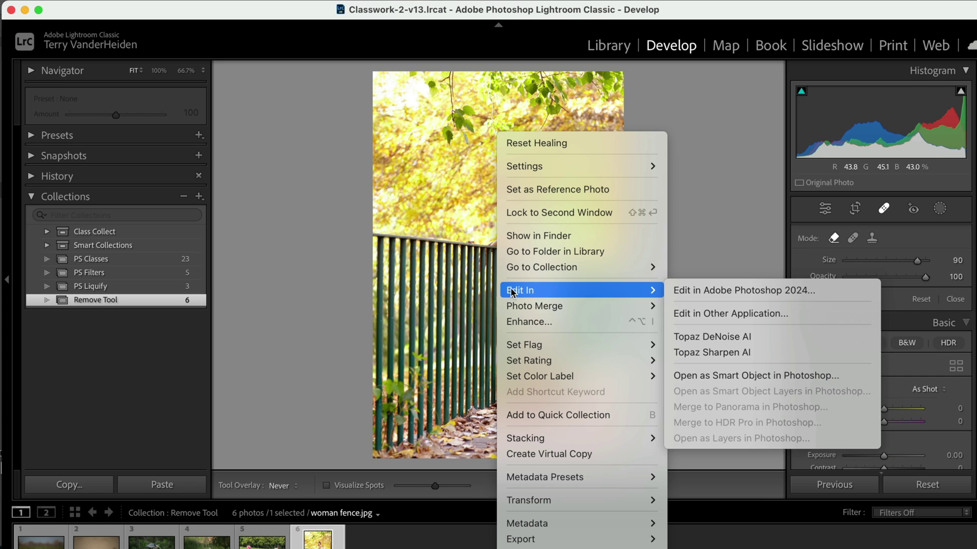
pyautogui.moveTo(610, 290)
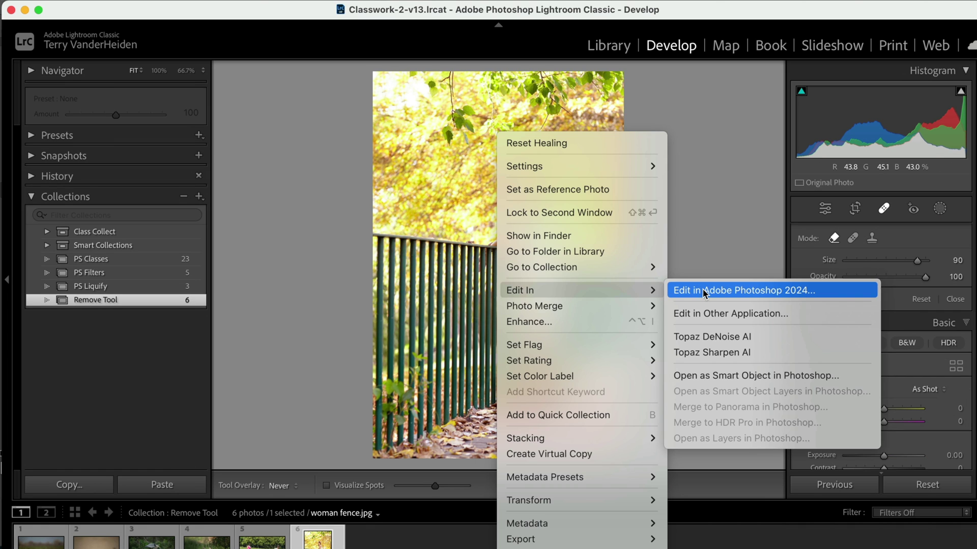
pyautogui.click(704, 290)
pyautogui.moveTo(450, 76); pyautogui.dragTo(465, 73)
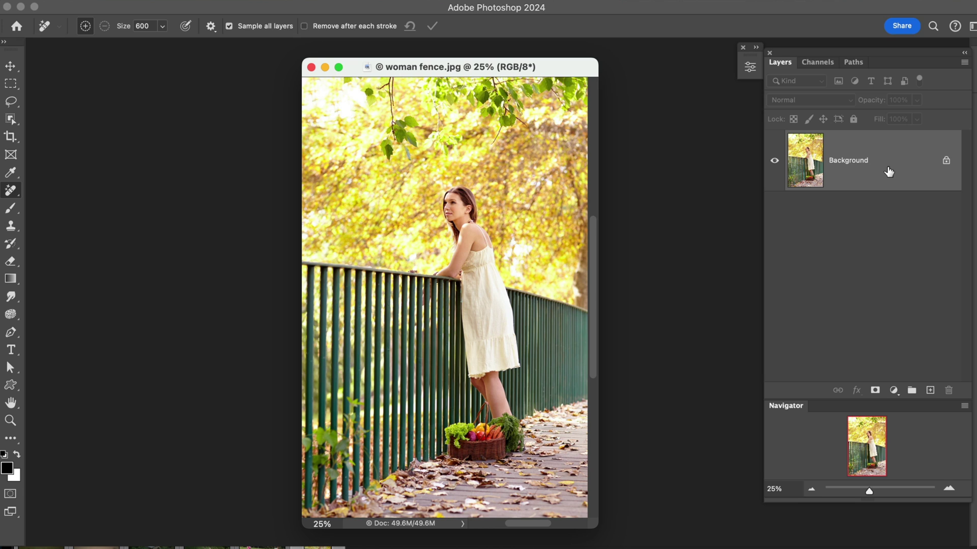
# Duplicate Background into Layer 1, zoom in on the fence, then undo the removal and zoom out
pyautogui.press('super+j')
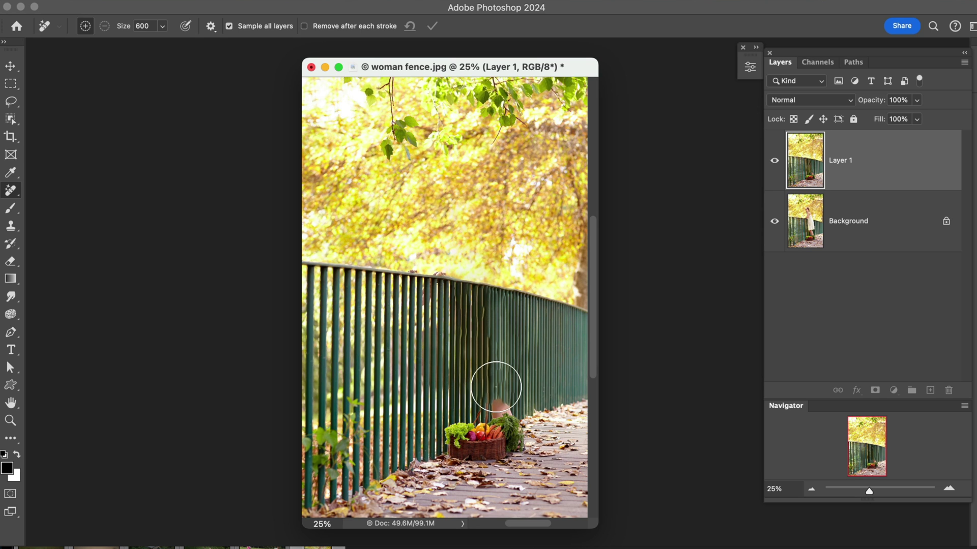
pyautogui.press('z')
pyautogui.moveTo(402, 344); pyautogui.dragTo(555, 443)
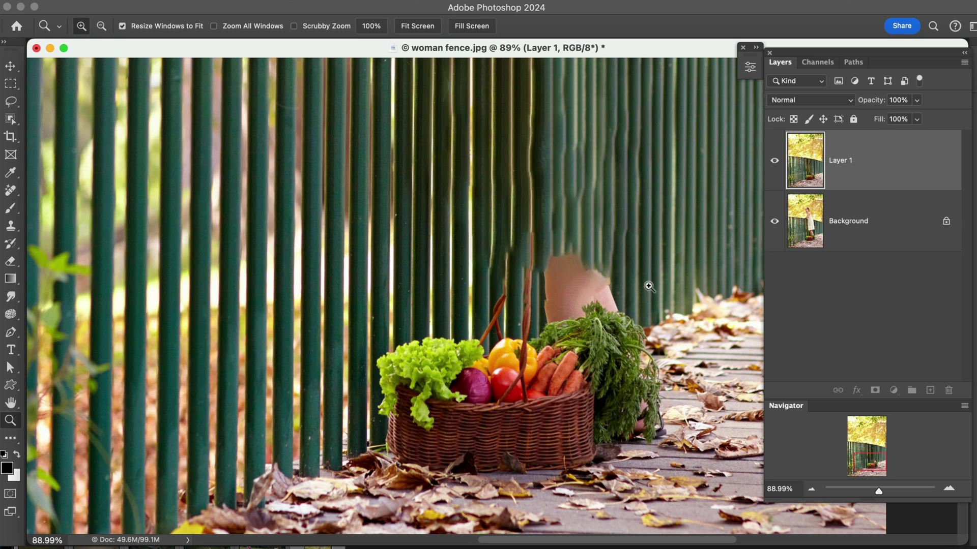
pyautogui.press('super+z')
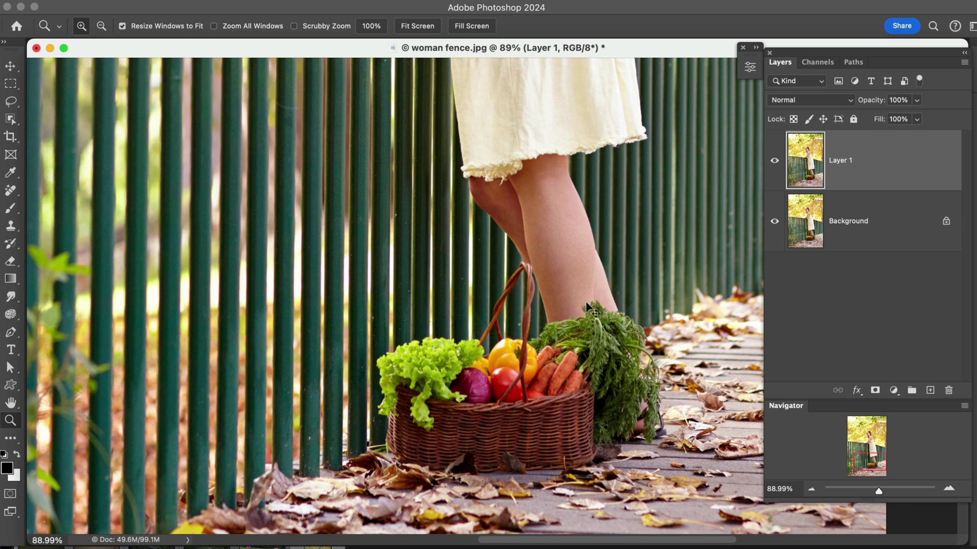
pyautogui.press('super+minus')
pyautogui.press('super+minus')
pyautogui.press('super+minus')
pyautogui.press('super+minus')
pyautogui.moveTo(174, 54); pyautogui.dragTo(217, 62)
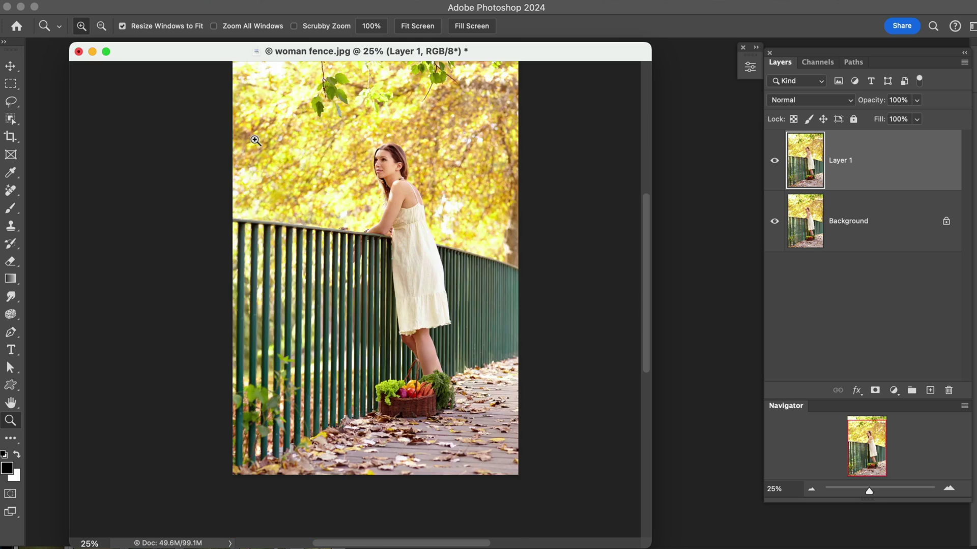
# Select the woman with Object Selection's Select Subject set to Cloud (Detailed results)
pyautogui.scroll(5, 254, 139)
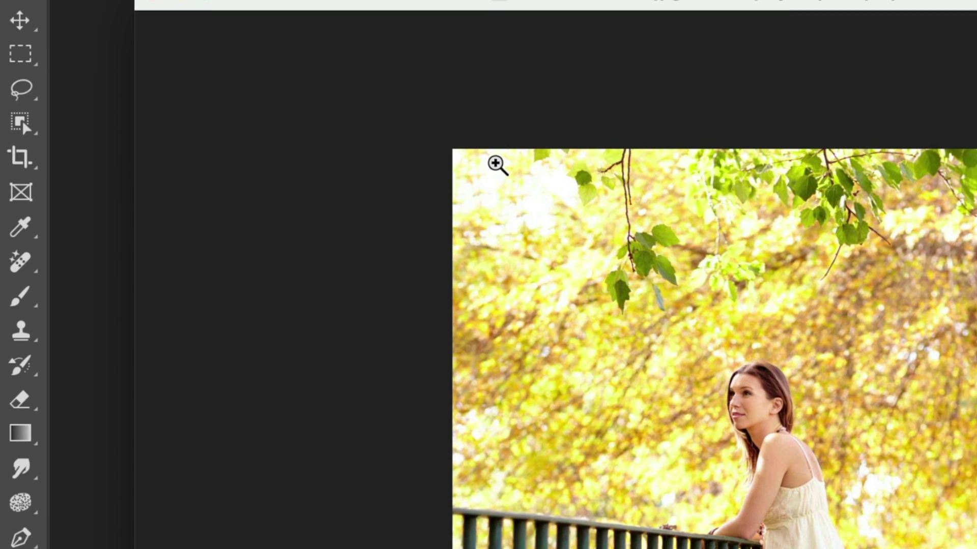
pyautogui.click(42, 126)
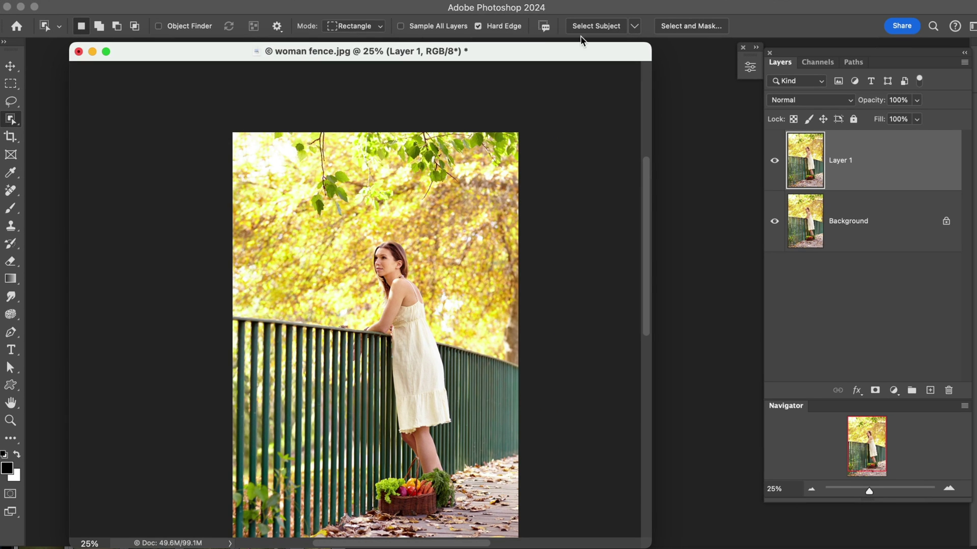
pyautogui.click(635, 27)
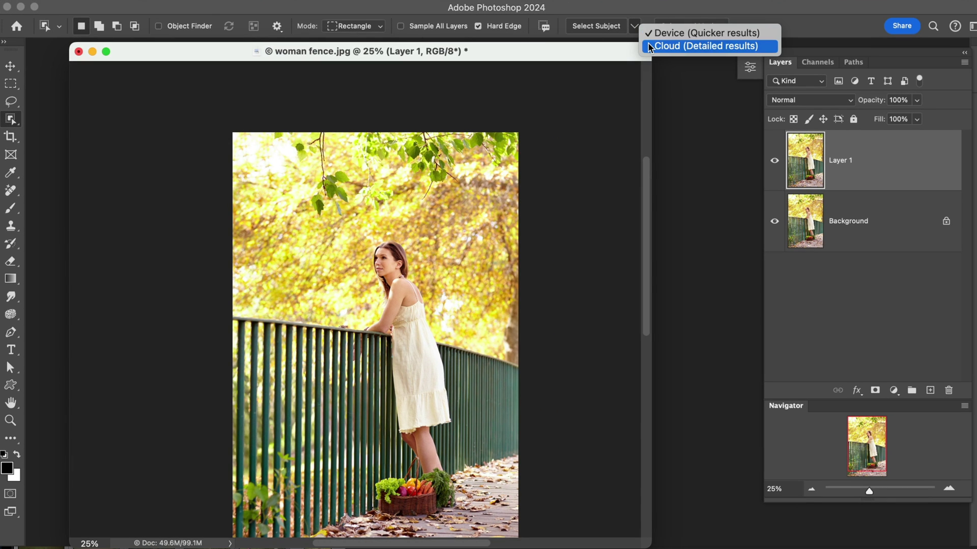
pyautogui.click(649, 45)
pyautogui.click(605, 27)
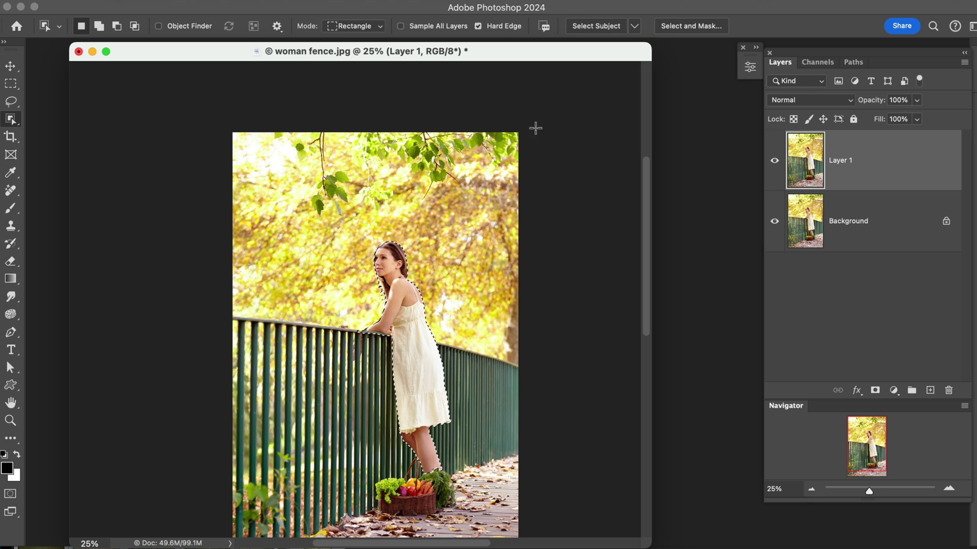
# Paint out the woman with the Remove tool, apply it, and deselect
pyautogui.click(11, 190)
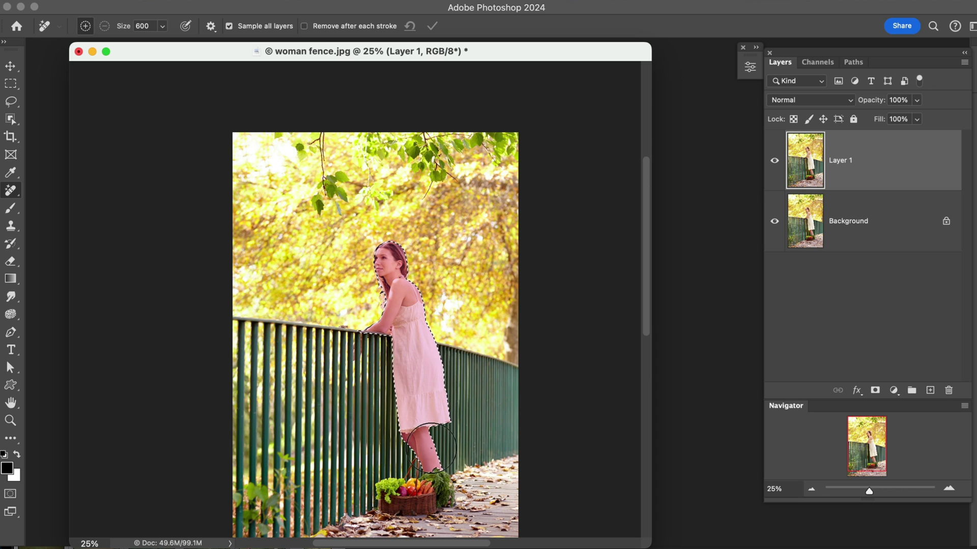
pyautogui.moveTo(395, 258); pyautogui.dragTo(396, 259)
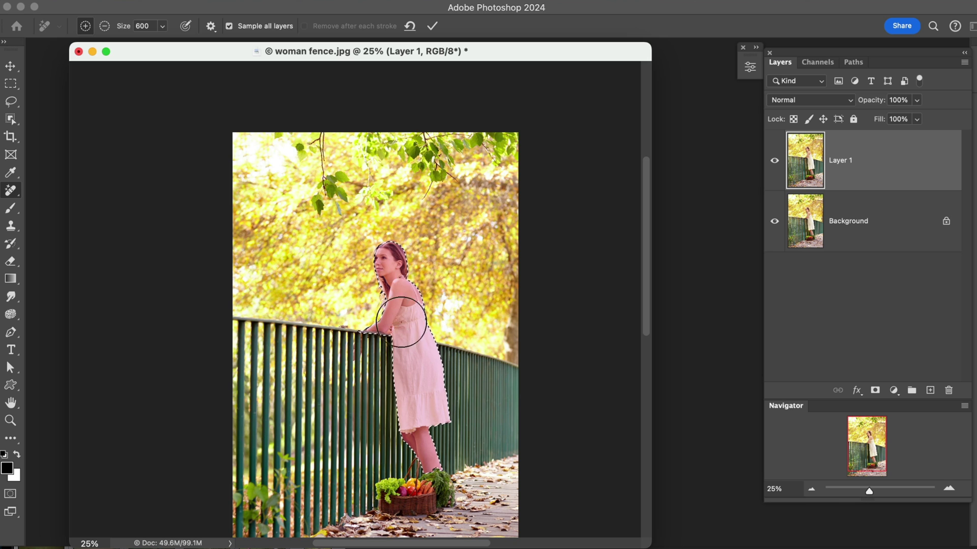
pyautogui.click(436, 30)
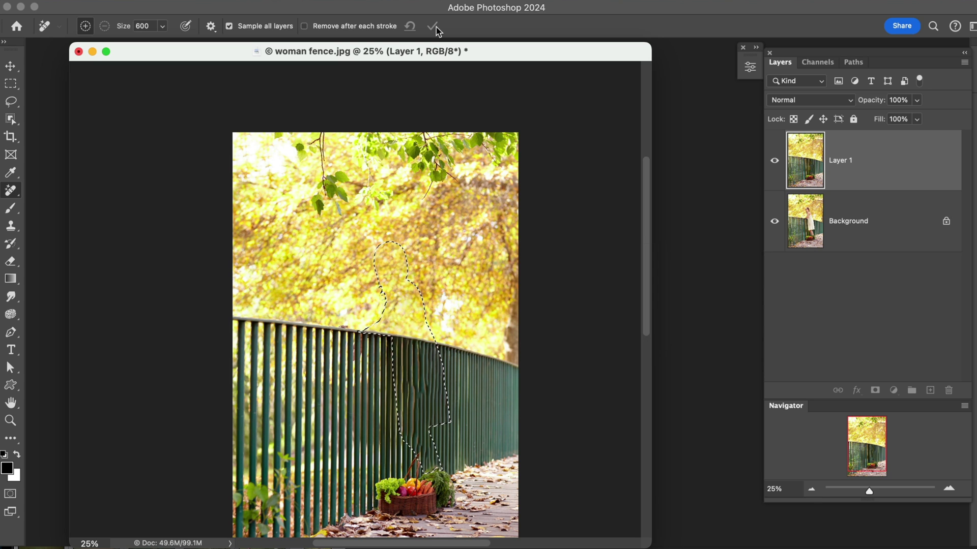
pyautogui.press('super+d')
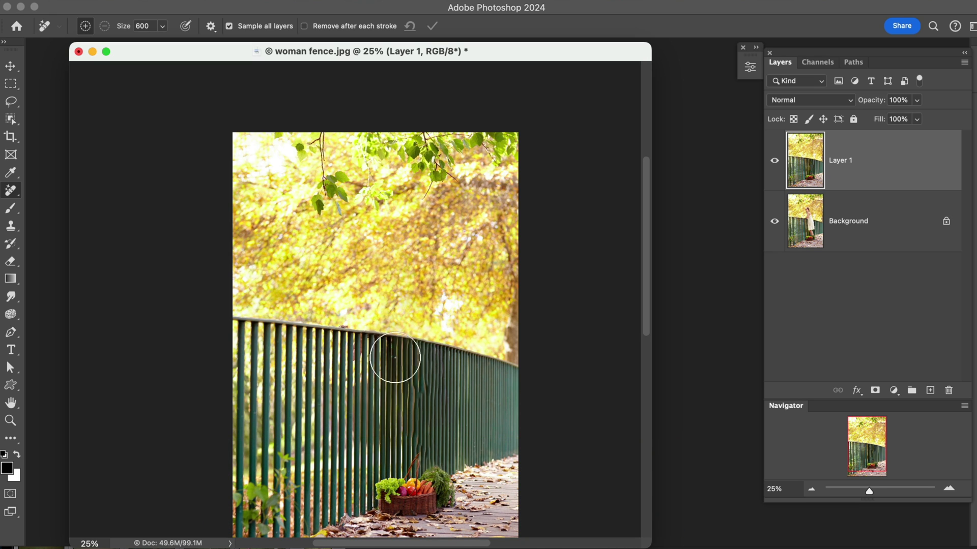
# Zoom in on the fence to inspect, zoom back out via the Navigator, and revert Layer 1
pyautogui.click(10, 425)
pyautogui.moveTo(270, 308); pyautogui.dragTo(525, 513)
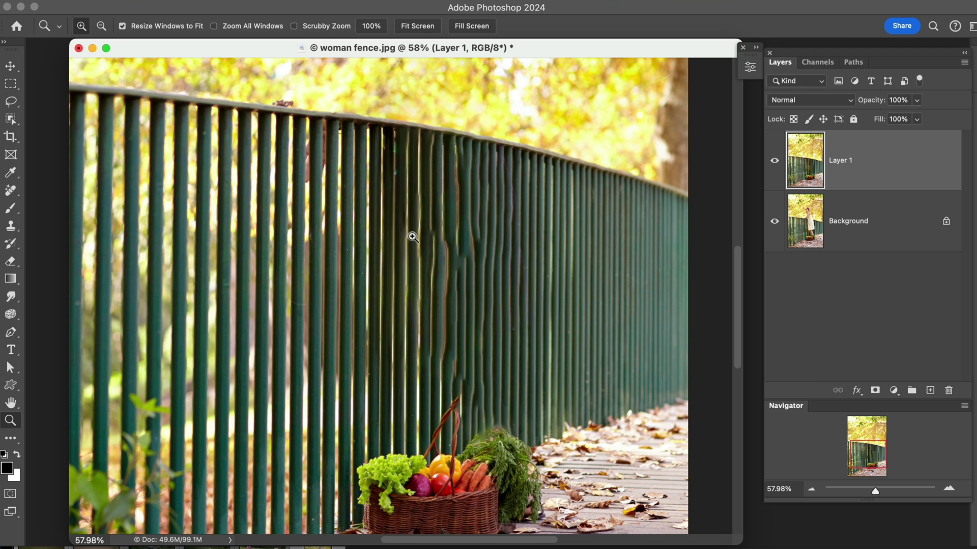
pyautogui.click(811, 490)
pyautogui.click(811, 490)
pyautogui.click(811, 490)
pyautogui.click(811, 490)
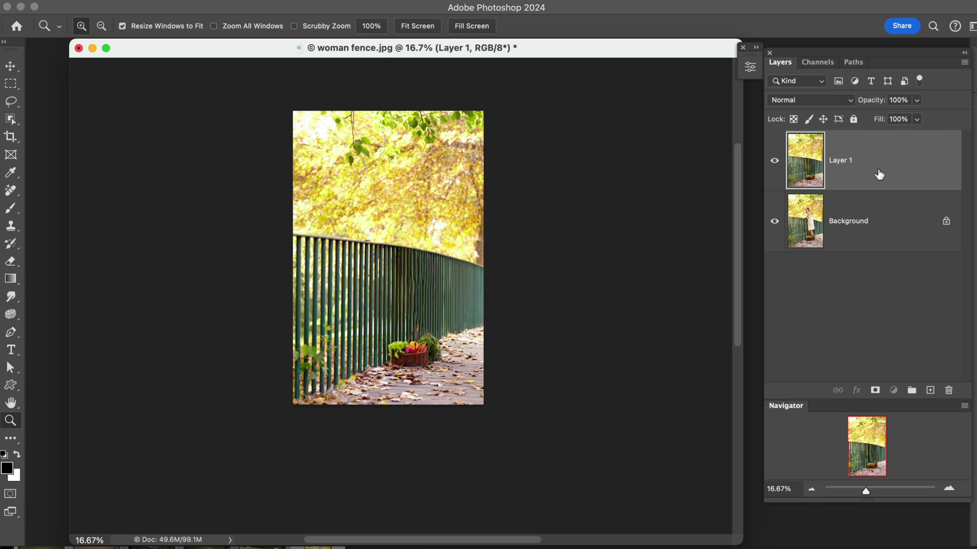
pyautogui.moveTo(878, 177); pyautogui.dragTo(963, 313)
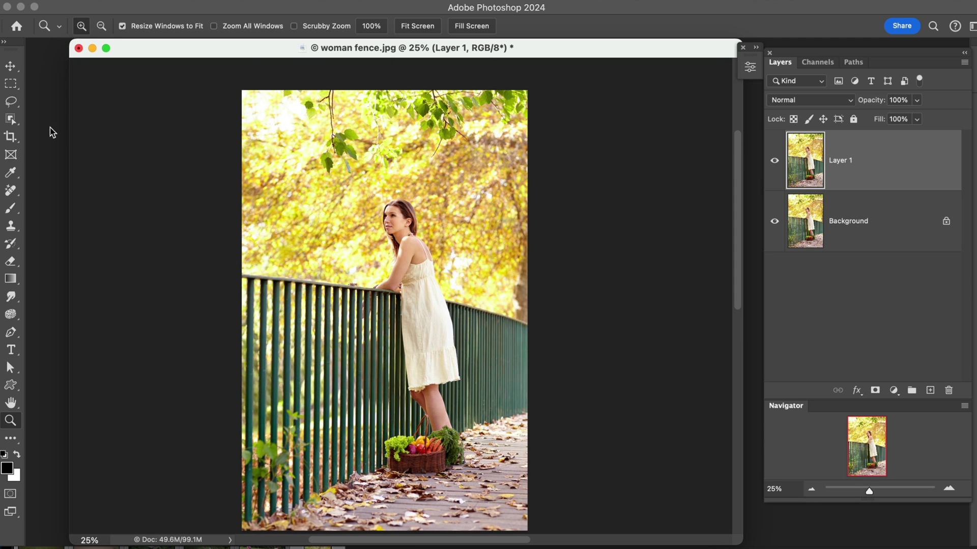
# Select the woman with Object Selection's Select Subject using Device processing
pyautogui.click(14, 122)
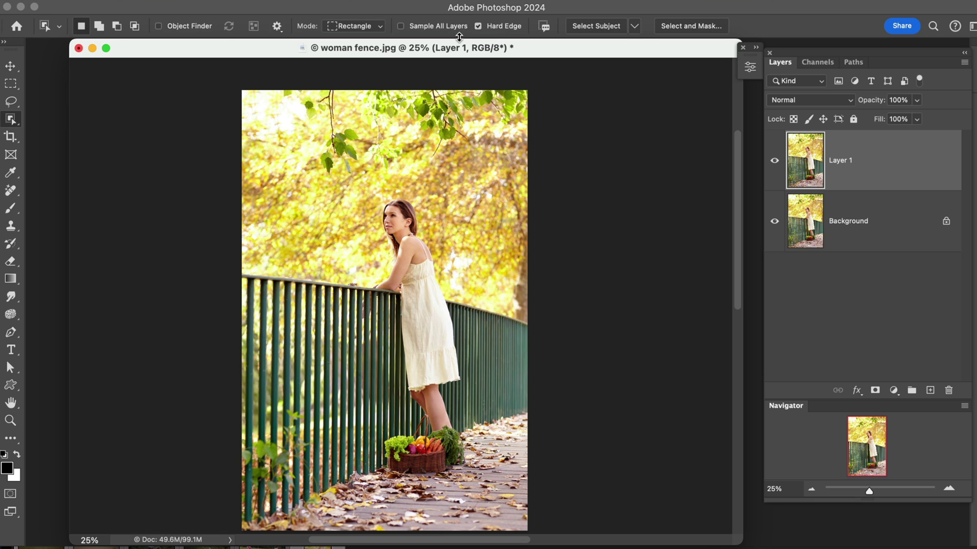
pyautogui.click(634, 26)
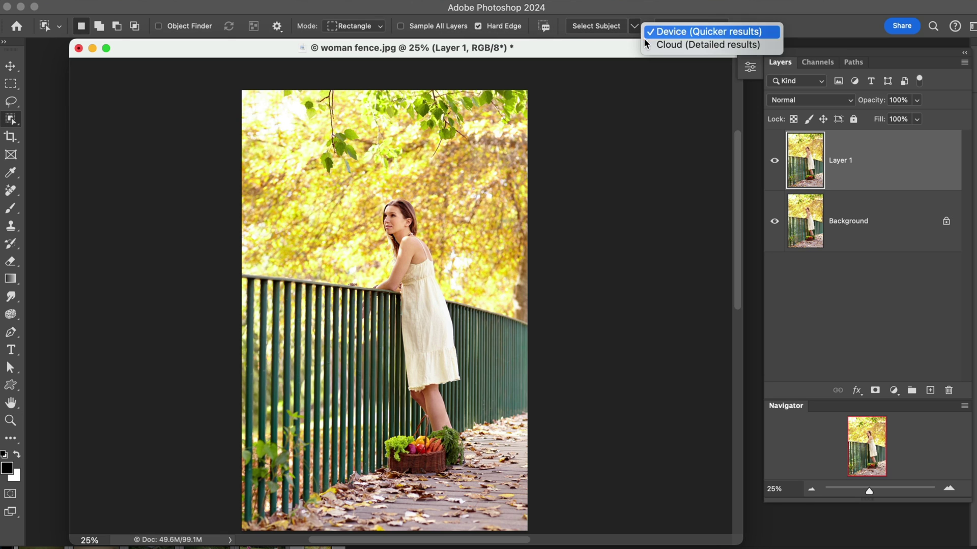
pyautogui.click(606, 29)
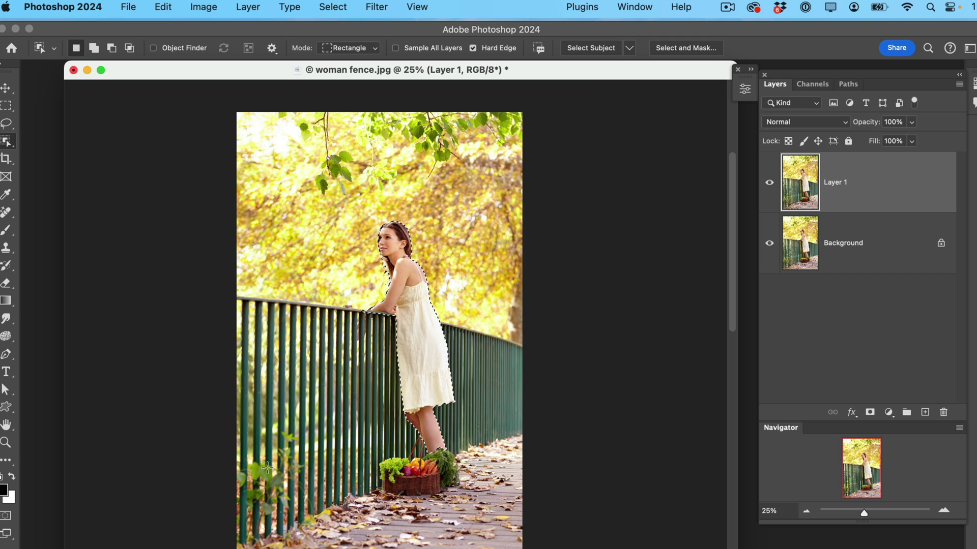
# Turn on Window > Contextual Task Bar
pyautogui.click(635, 7)
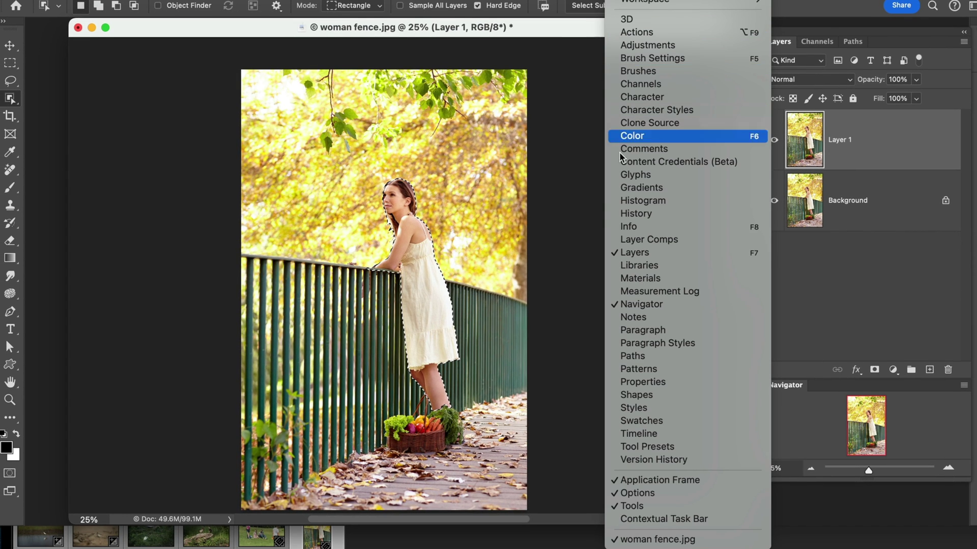
pyautogui.click(628, 523)
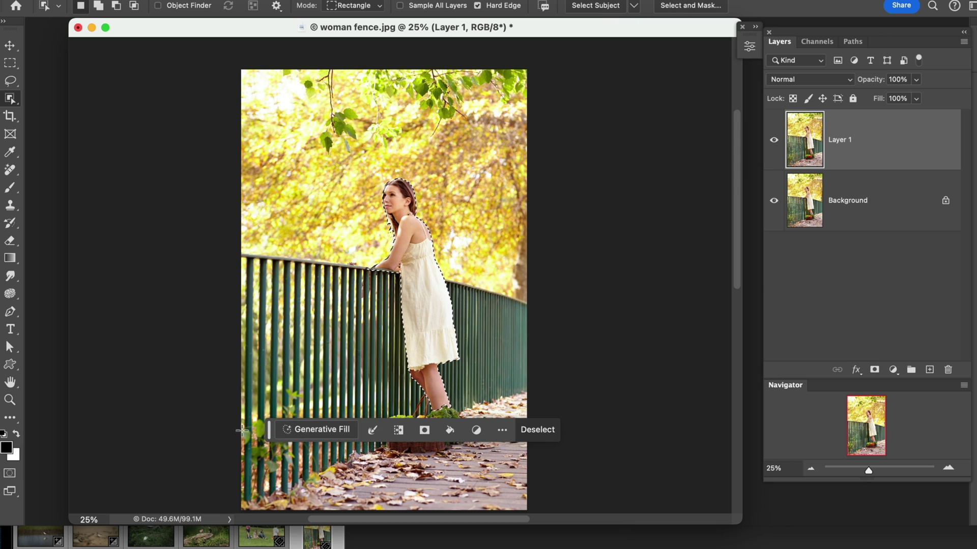
pyautogui.click(276, 436)
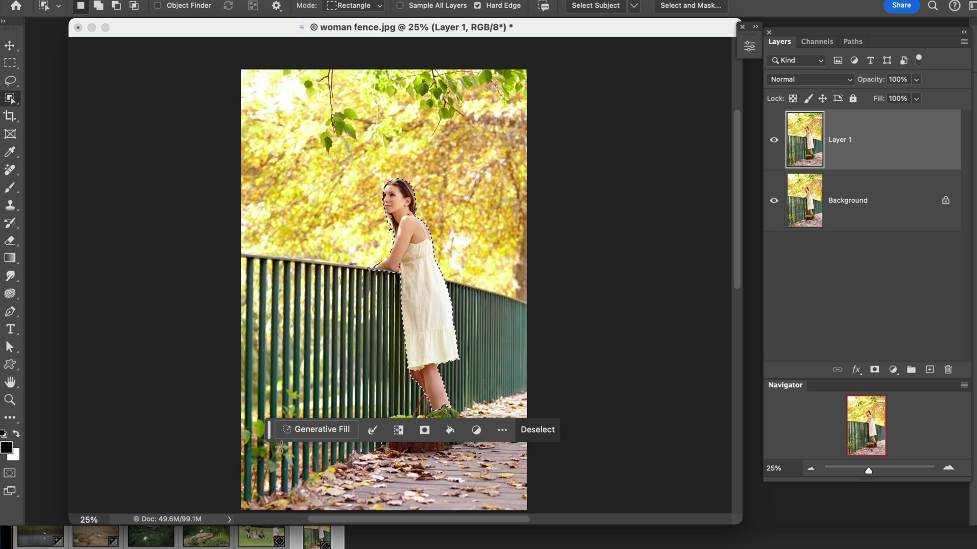
# Move the task bar off the basket and generate a fill with the prompt 'Remove person'
pyautogui.moveTo(269, 433); pyautogui.dragTo(589, 499)
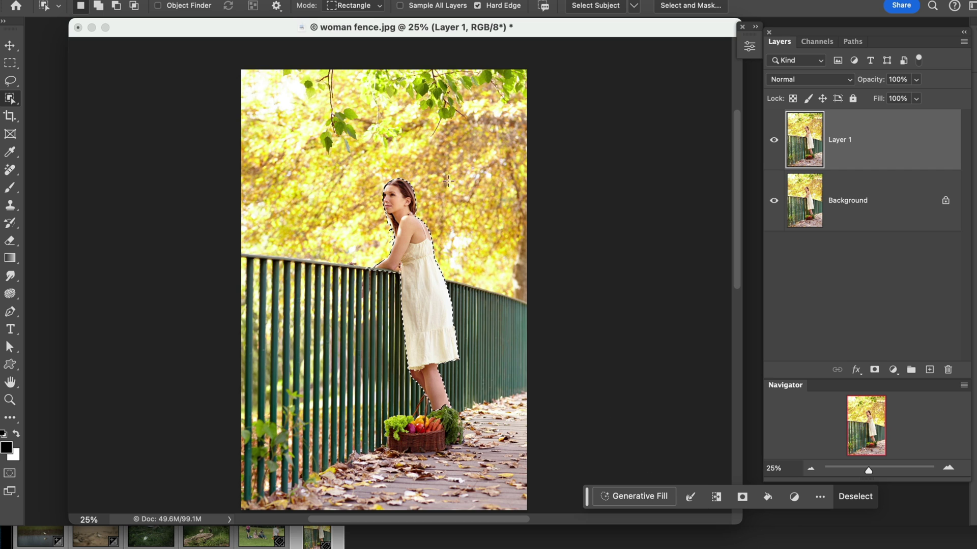
pyautogui.click(634, 498)
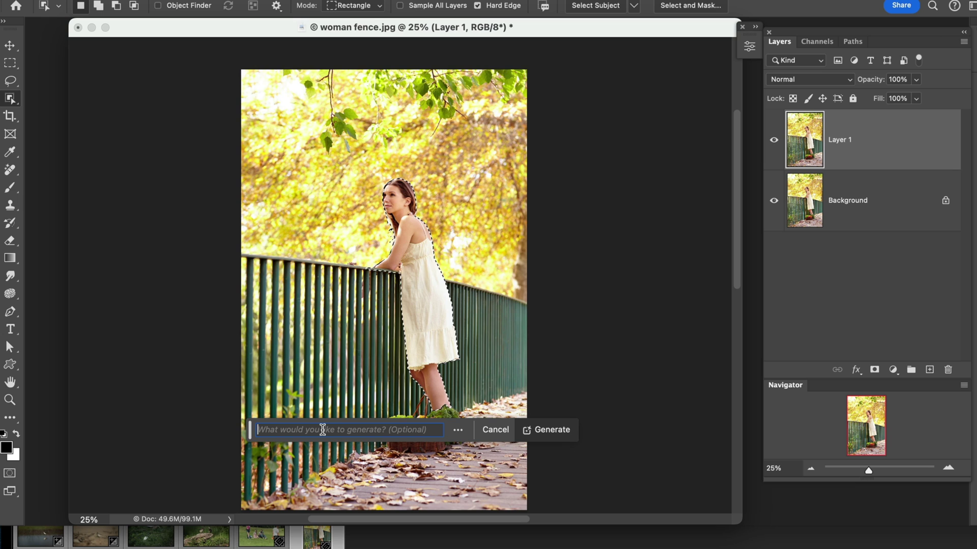
pyautogui.write('Rem')
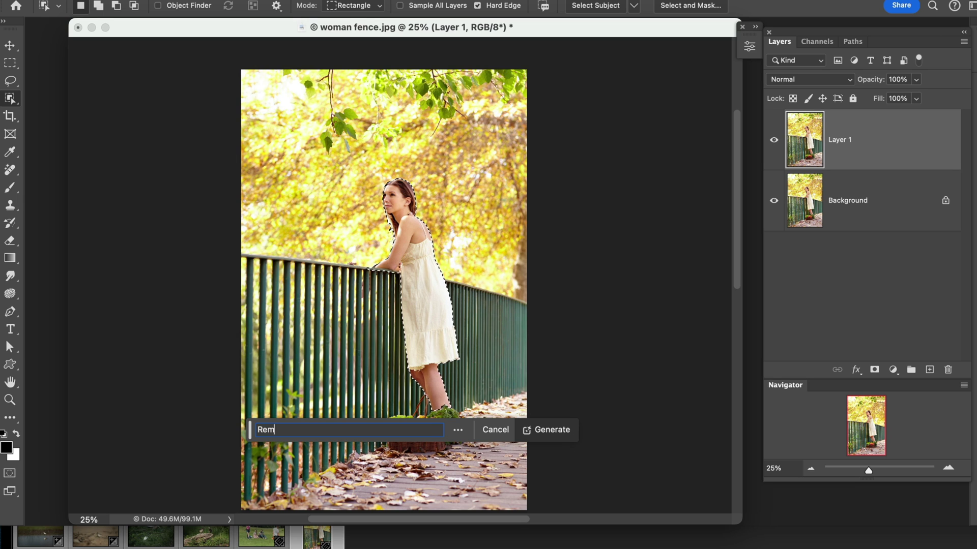
pyautogui.write('ove per')
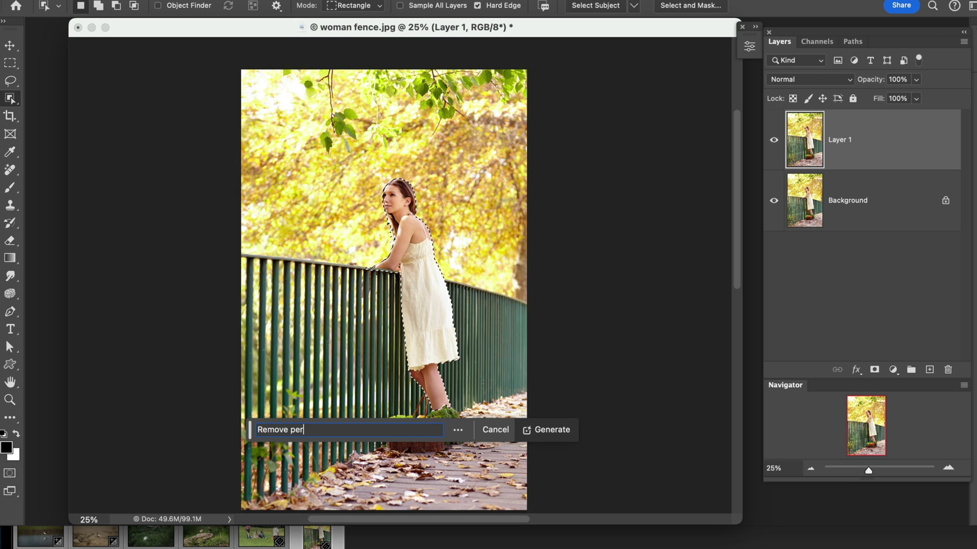
pyautogui.write('son')
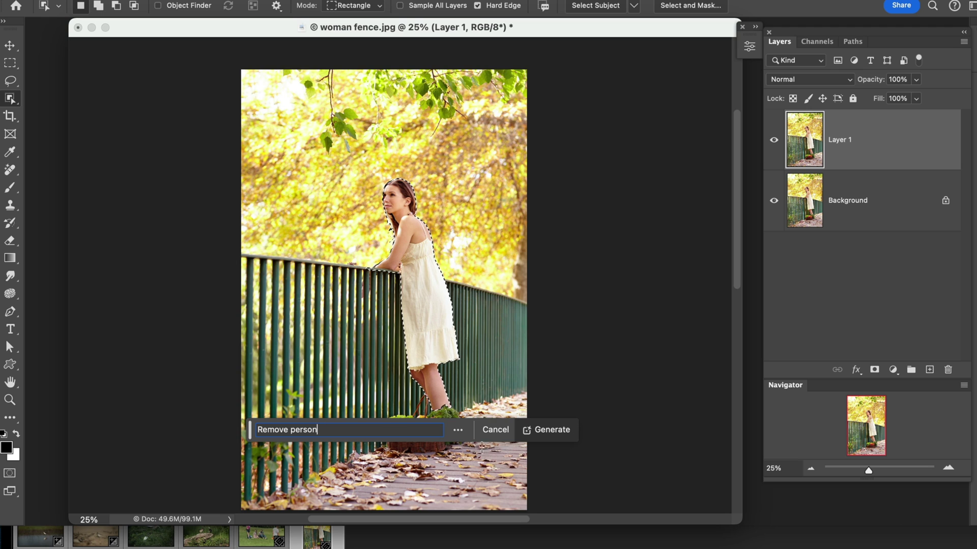
pyautogui.click(543, 431)
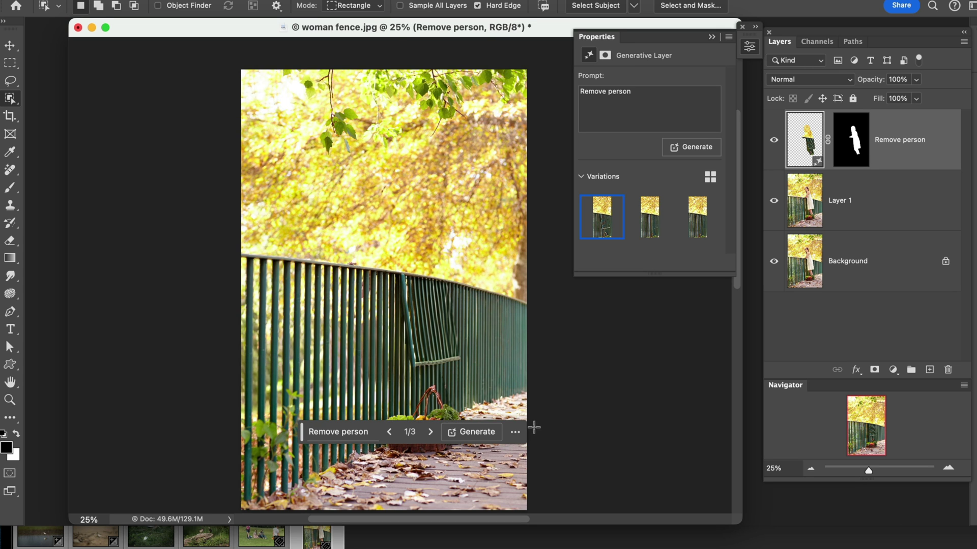
# Move the task bar aside and switch to the third Generative Fill variation (3/3)
pyautogui.moveTo(301, 430); pyautogui.dragTo(575, 455)
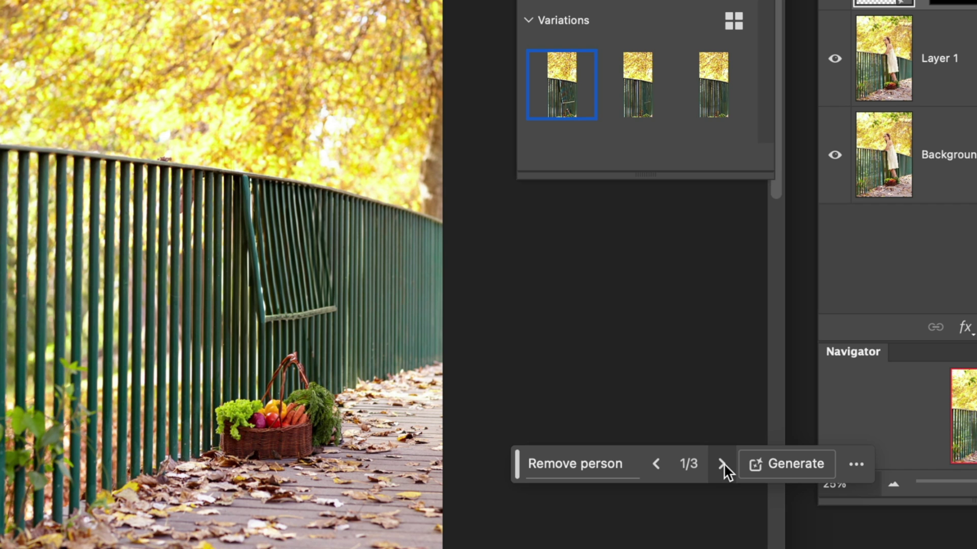
pyautogui.click(722, 463)
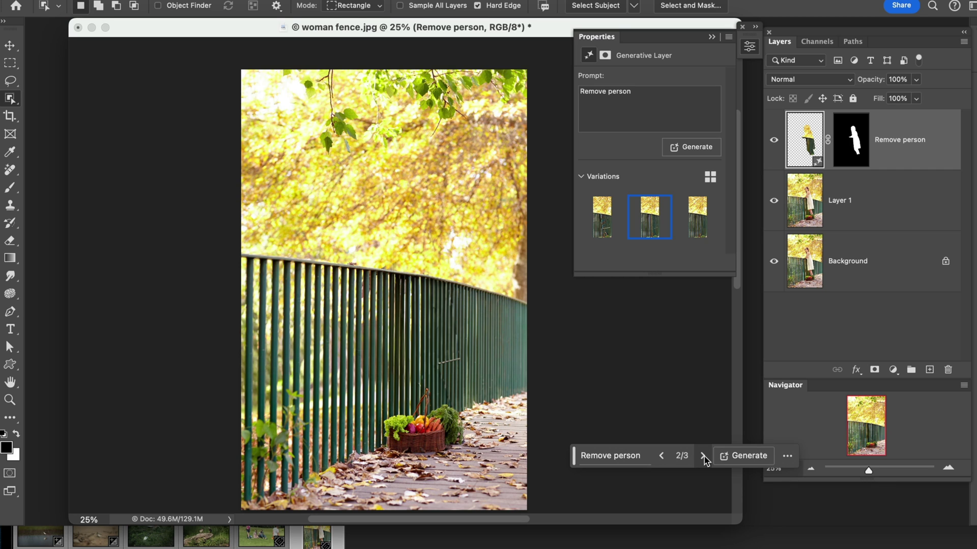
pyautogui.click(704, 457)
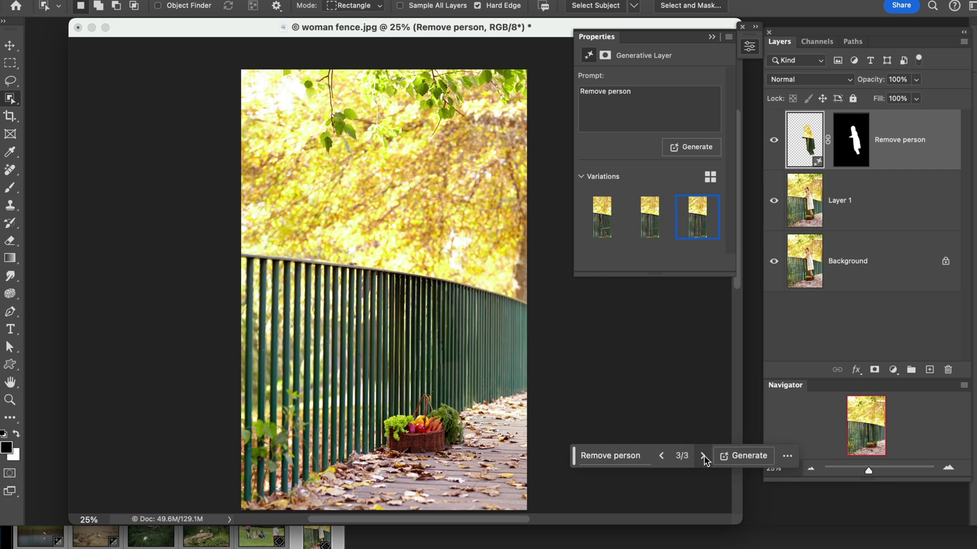
# Zoom in closely on the fence and basket, then zoom back out to the whole photo
pyautogui.press('z')
pyautogui.moveTo(387, 407); pyautogui.dragTo(448, 473)
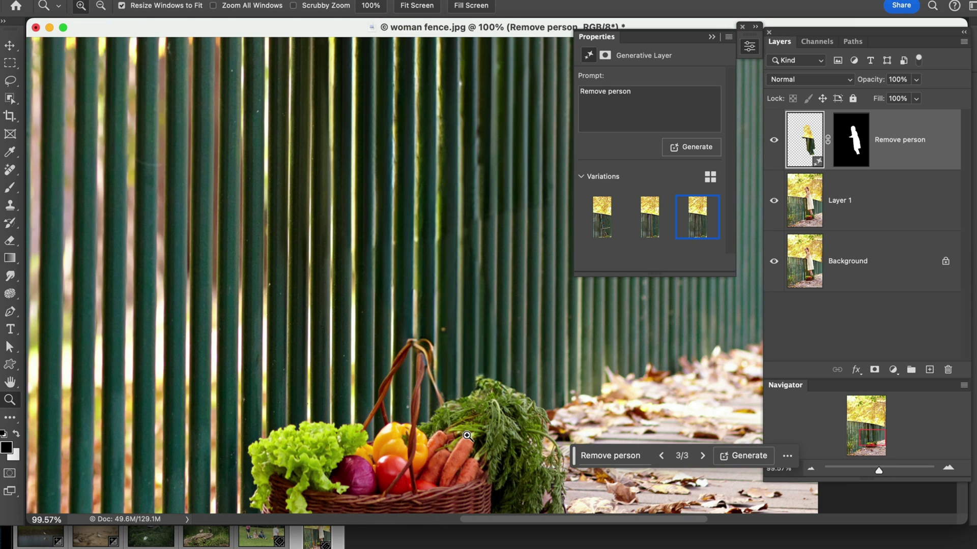
pyautogui.scroll(10, 466, 442)
pyautogui.scroll(-10, 467, 436)
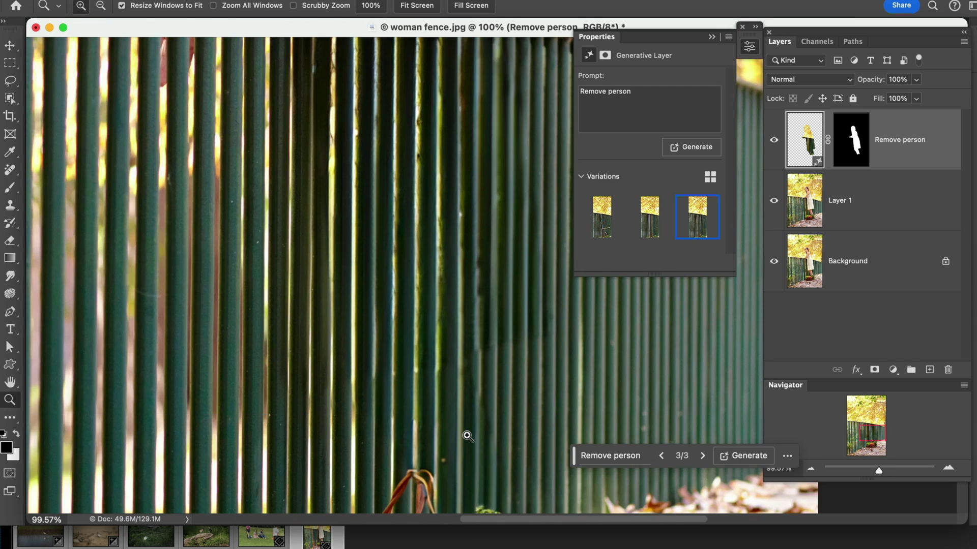
pyautogui.click(810, 468)
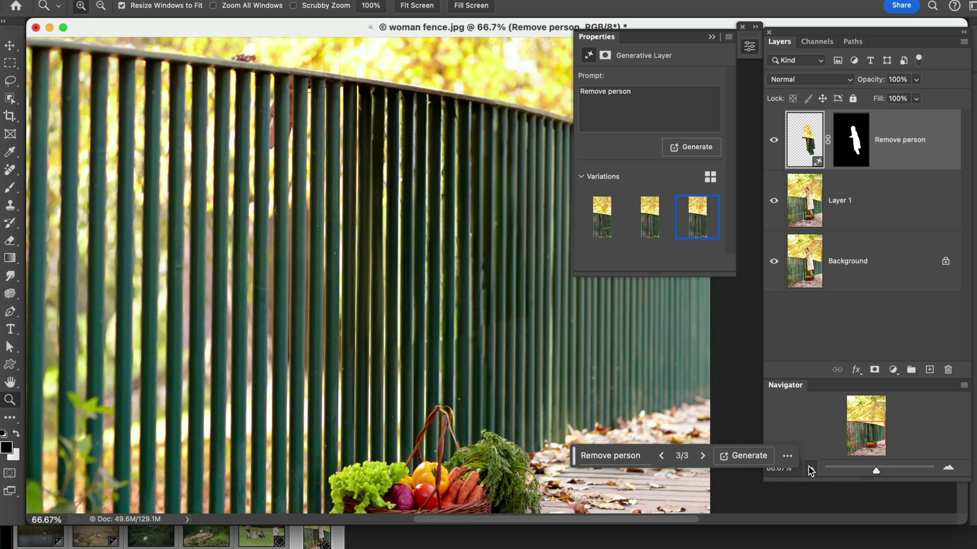
pyautogui.click(811, 468)
pyautogui.click(811, 468)
pyautogui.click(810, 468)
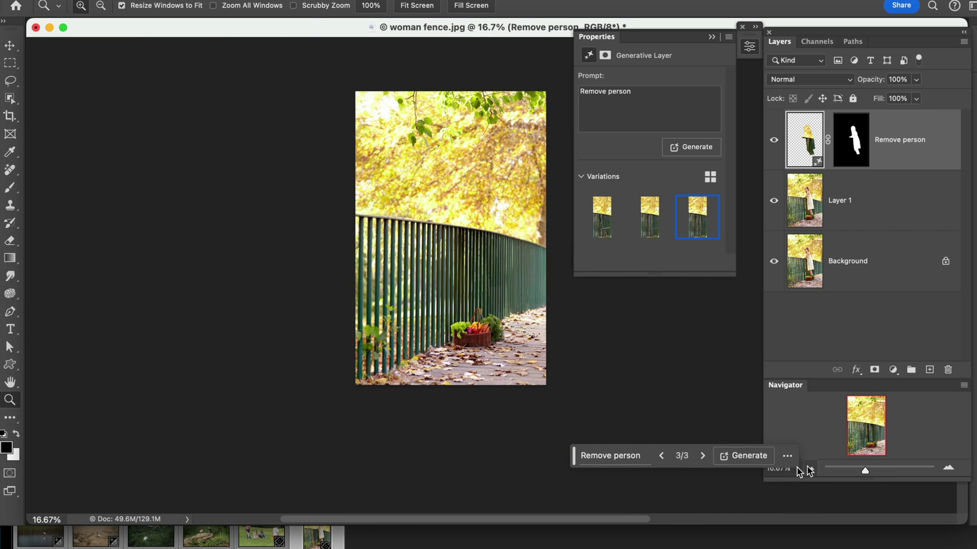